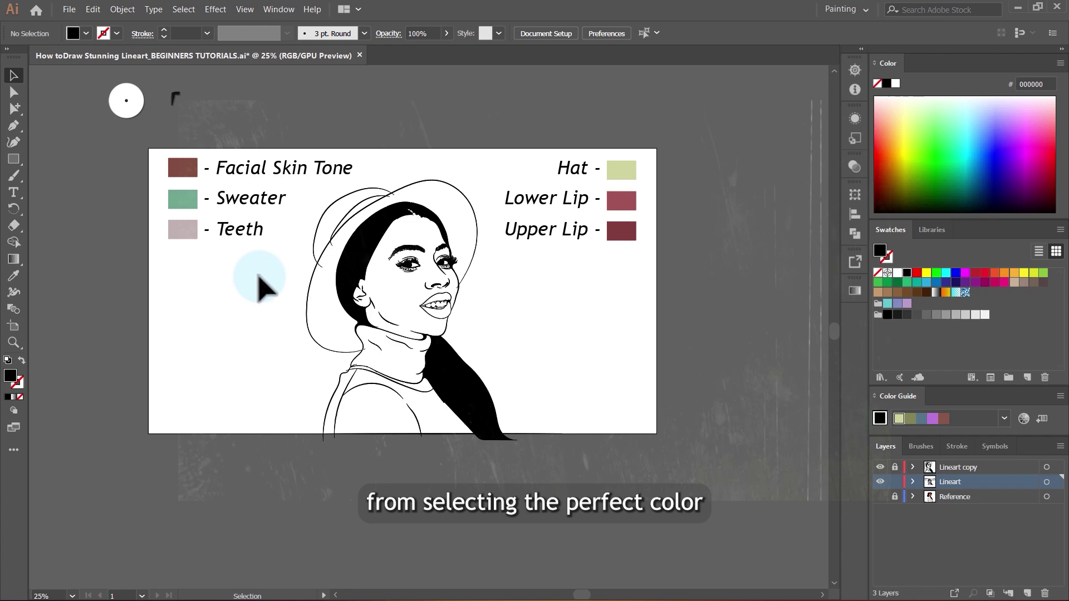
Zoom in slightly and sample the Facial Skin Tone colour with the Eyedropper
{"action": "key", "text": "ctrl+="}
{"action": "key", "text": "i"}
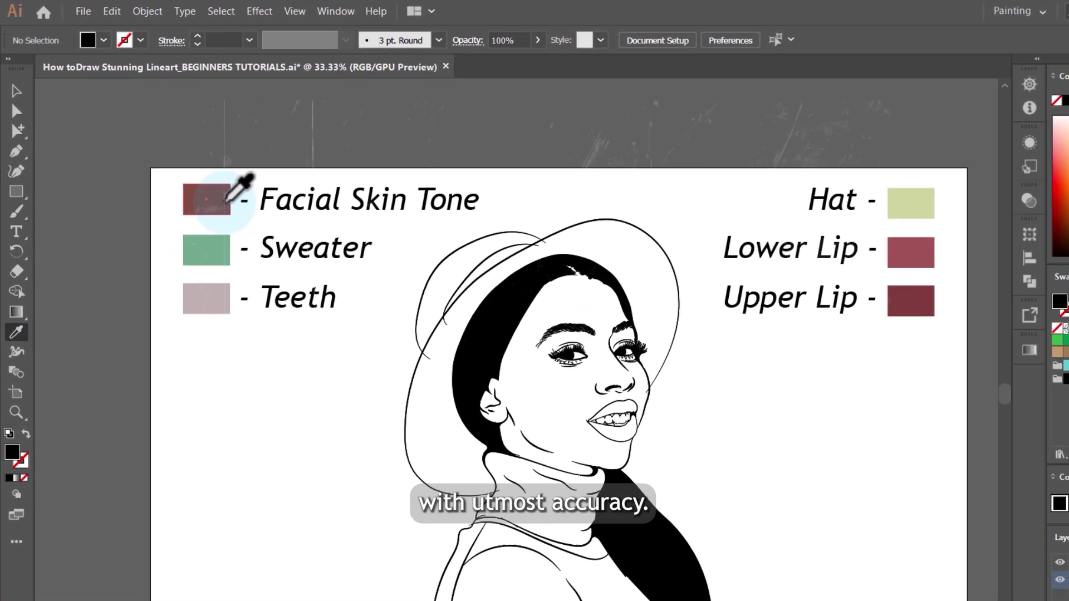
{"action": "left_click", "coordinate": [226, 202]}
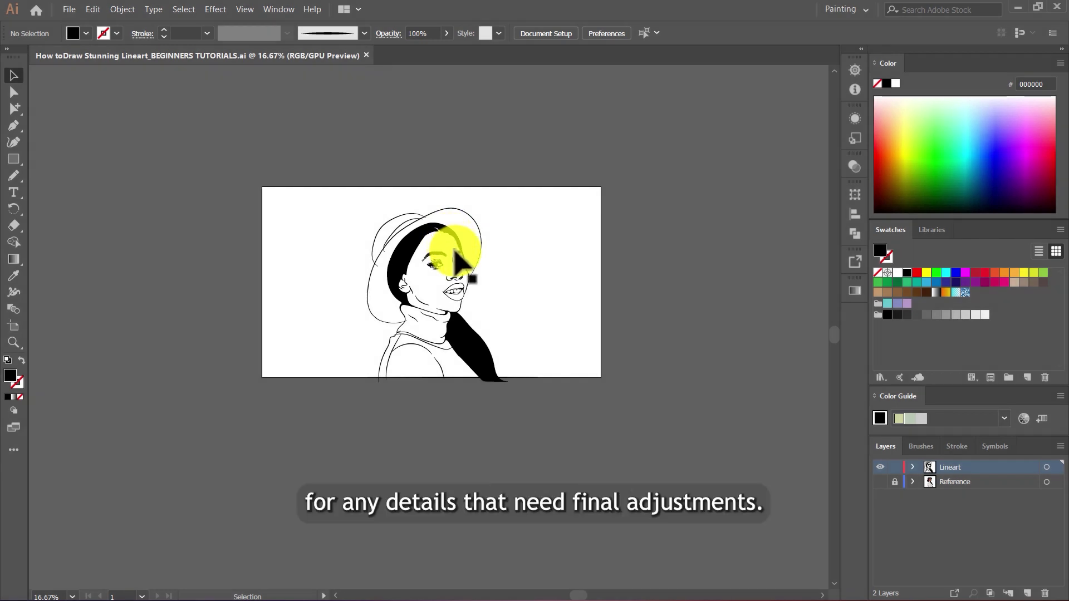
{"action": "scroll", "coordinate": [428, 334], "scroll_direction": "up", "scroll_amount": 4}
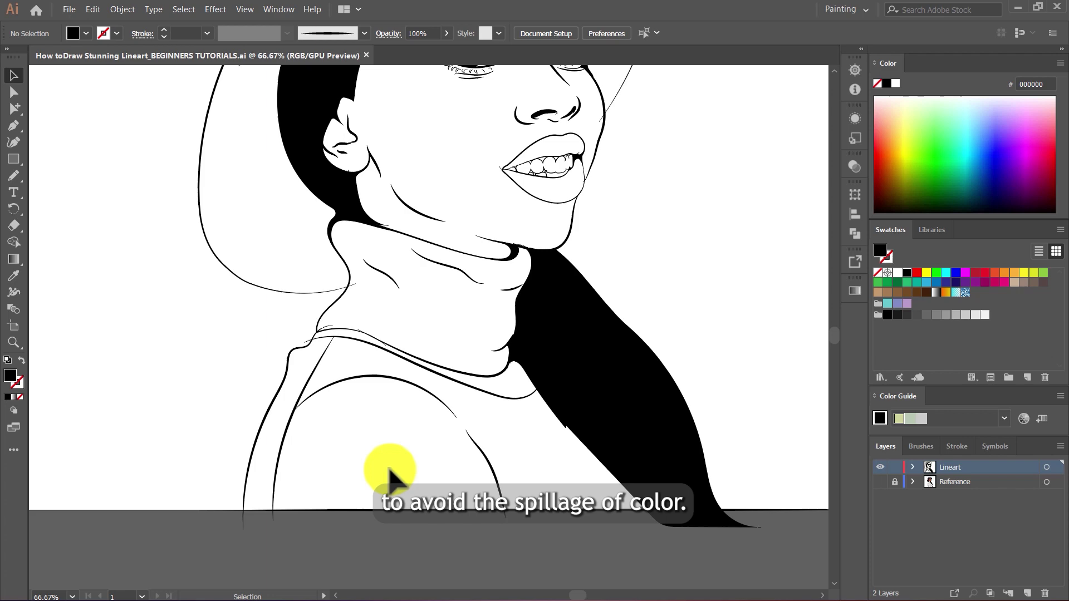
{"action": "scroll", "coordinate": [390, 476], "scroll_direction": "up", "scroll_amount": 4}
{"action": "scroll", "coordinate": [407, 384], "scroll_direction": "down", "scroll_amount": 3}
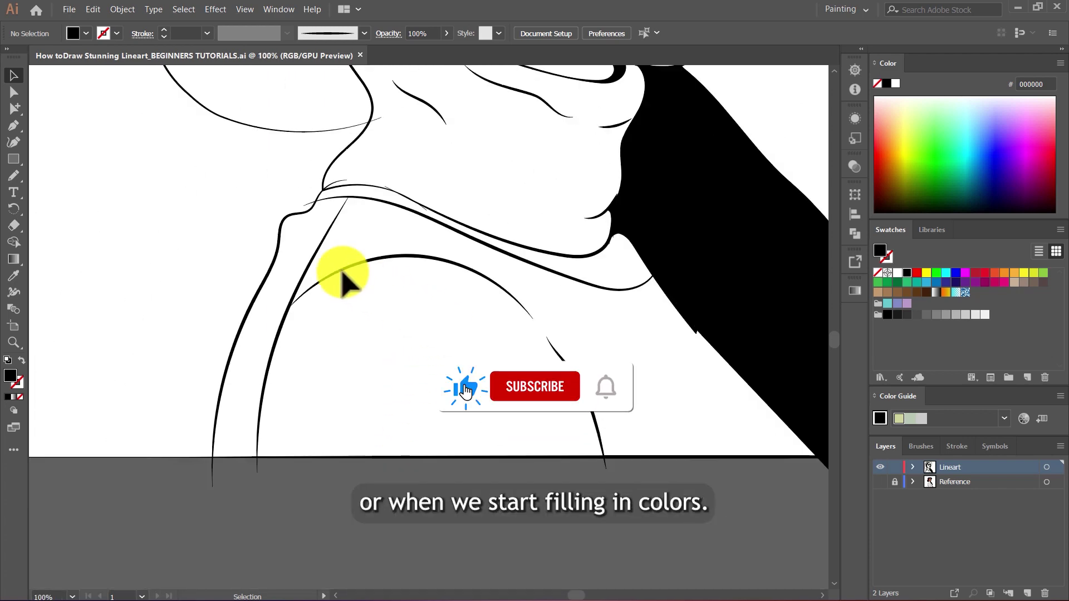
{"action": "scroll", "coordinate": [341, 279], "scroll_direction": "down", "scroll_amount": 2}
{"action": "scroll", "coordinate": [415, 301], "scroll_direction": "up", "scroll_amount": 3}
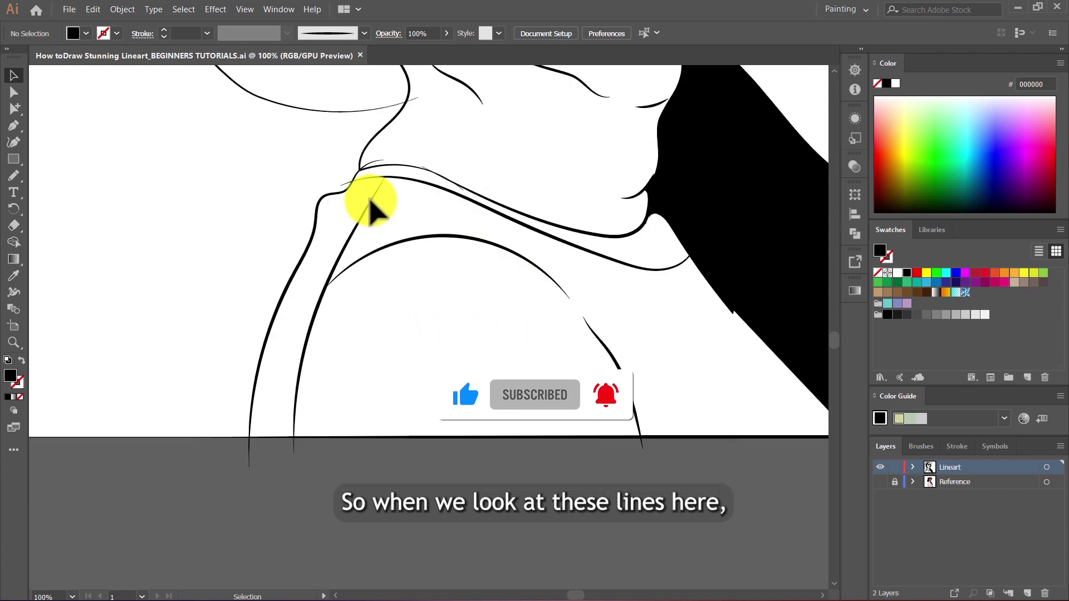
{"action": "scroll", "coordinate": [260, 439], "scroll_direction": "up", "scroll_amount": 3}
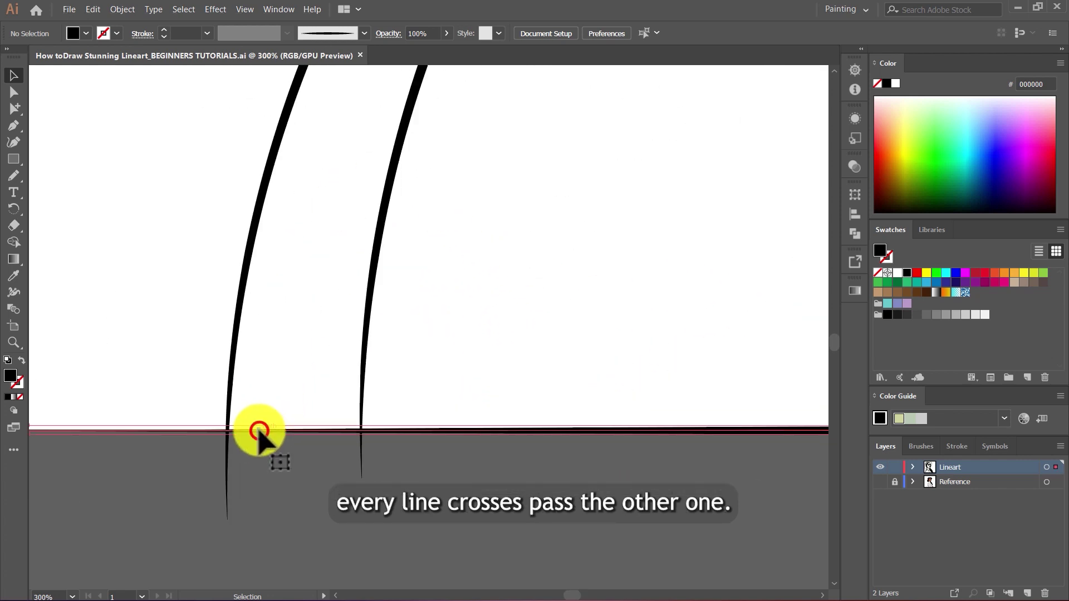
{"action": "left_click", "coordinate": [232, 383]}
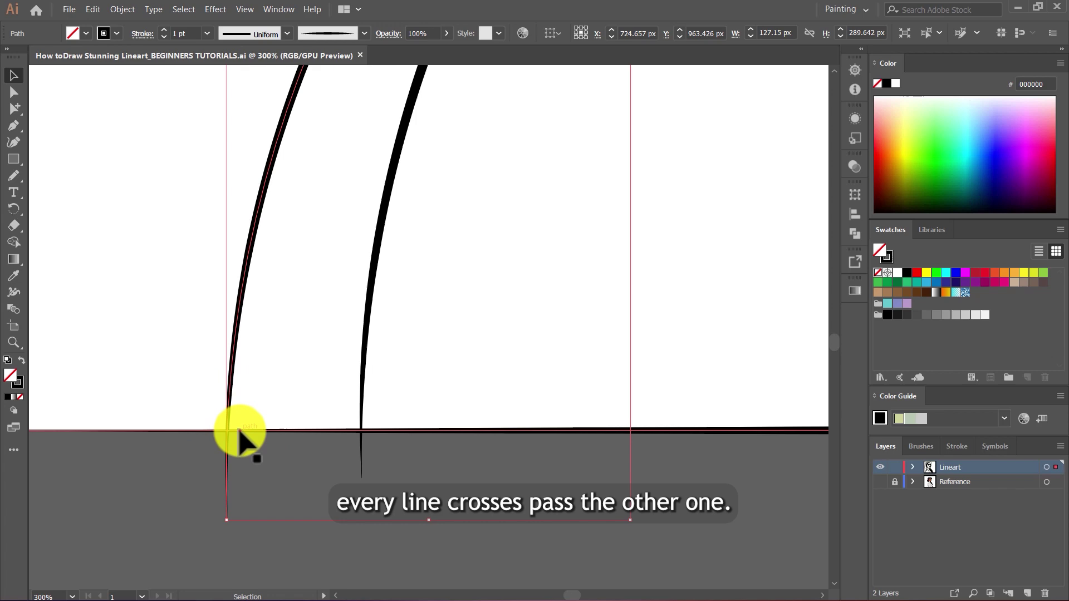
{"action": "left_click", "coordinate": [254, 443]}
{"action": "scroll", "coordinate": [255, 435], "scroll_direction": "down", "scroll_amount": 6}
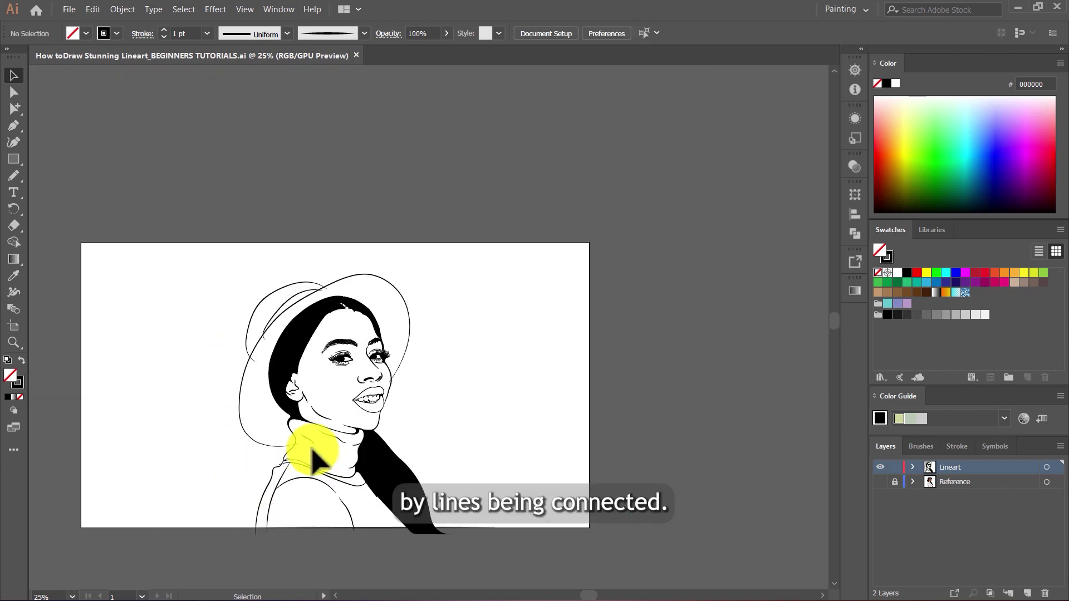
{"action": "scroll", "coordinate": [301, 451], "scroll_direction": "up", "scroll_amount": 6}
{"action": "scroll", "coordinate": [310, 334], "scroll_direction": "down", "scroll_amount": 3}
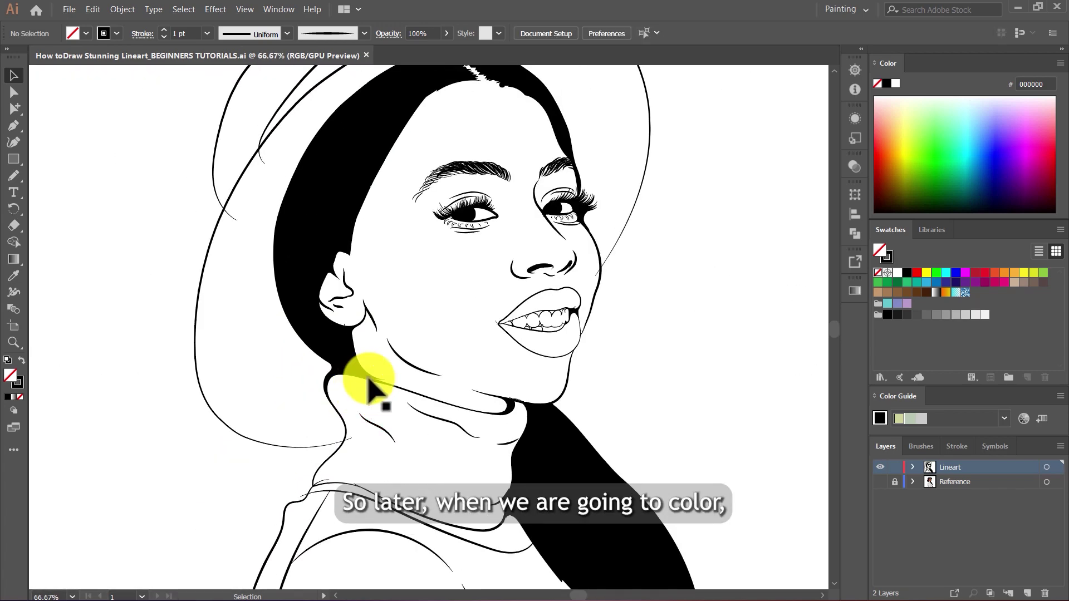
{"action": "scroll", "coordinate": [405, 320], "scroll_direction": "up", "scroll_amount": 3}
{"action": "scroll", "coordinate": [342, 370], "scroll_direction": "down", "scroll_amount": 1}
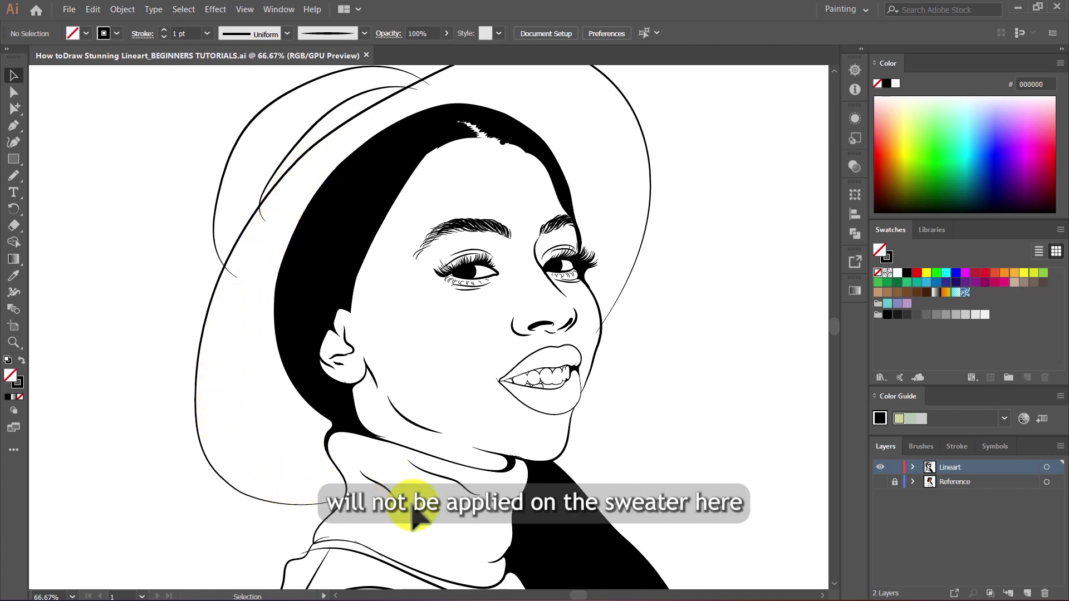
{"action": "scroll", "coordinate": [415, 509], "scroll_direction": "up", "scroll_amount": 5}
{"action": "scroll", "coordinate": [425, 451], "scroll_direction": "down", "scroll_amount": 2}
{"action": "scroll", "coordinate": [399, 423], "scroll_direction": "down", "scroll_amount": 4}
{"action": "scroll", "coordinate": [571, 328], "scroll_direction": "up", "scroll_amount": 3}
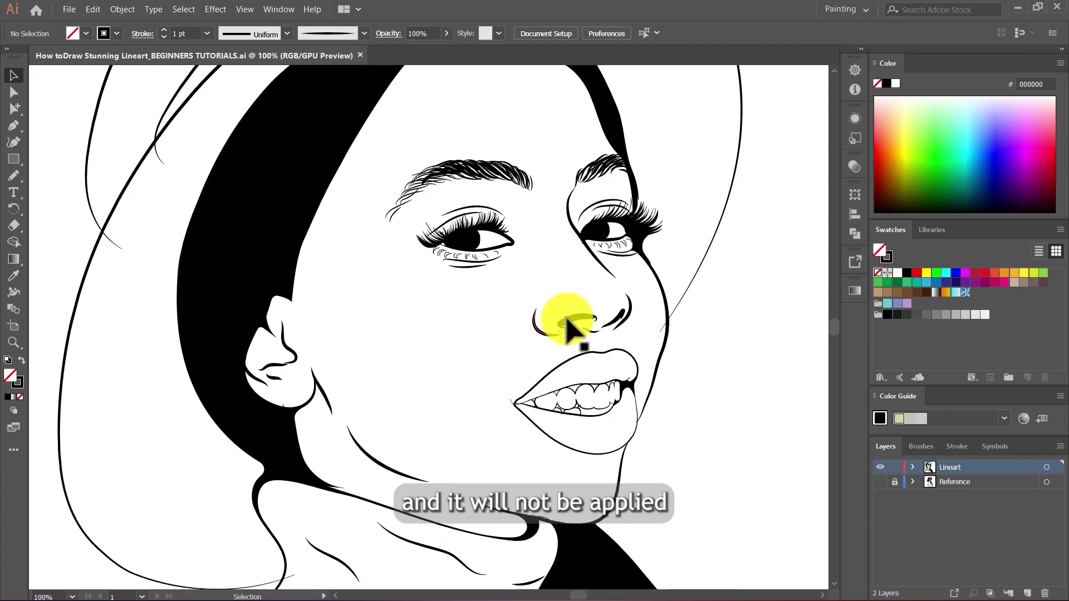
{"action": "scroll", "coordinate": [423, 446], "scroll_direction": "up", "scroll_amount": 2}
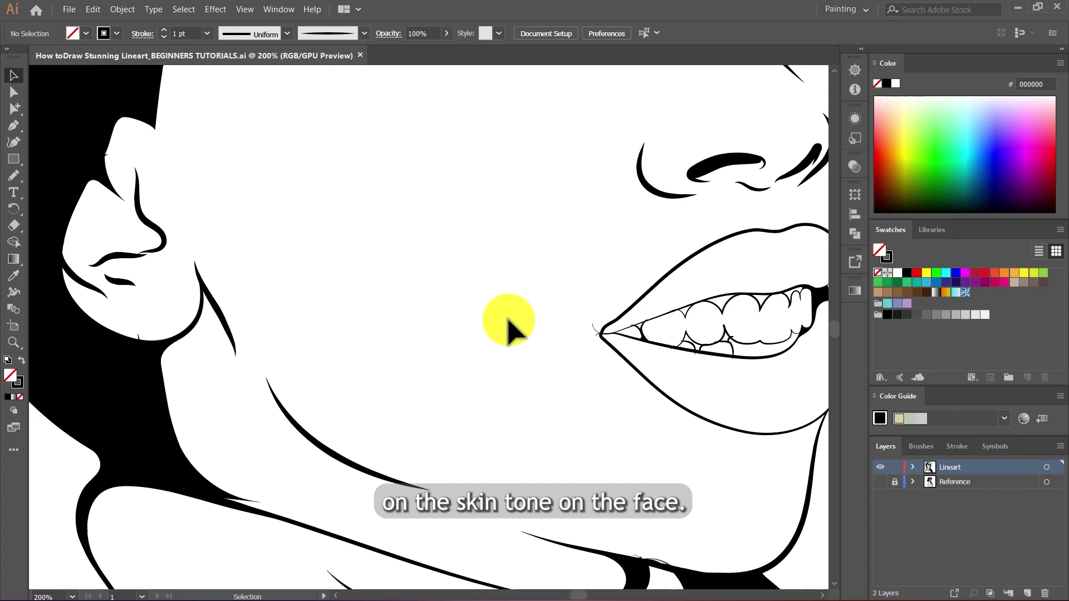
{"action": "scroll", "coordinate": [430, 286], "scroll_direction": "down", "scroll_amount": 6}
{"action": "scroll", "coordinate": [477, 299], "scroll_direction": "up", "scroll_amount": 4}
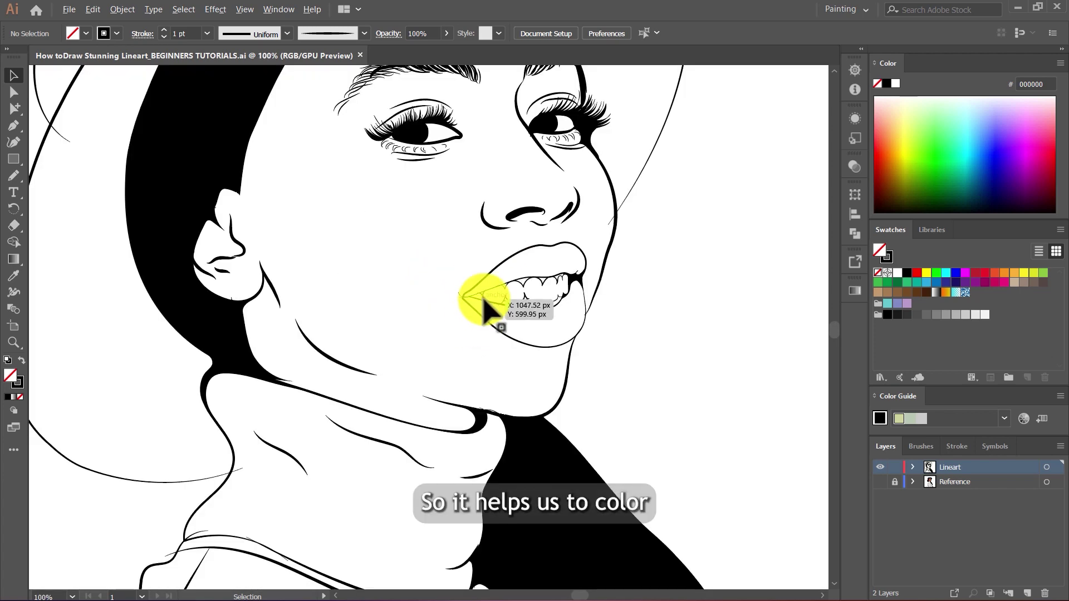
{"action": "scroll", "coordinate": [501, 323], "scroll_direction": "down", "scroll_amount": 1}
{"action": "scroll", "coordinate": [520, 348], "scroll_direction": "down", "scroll_amount": 2}
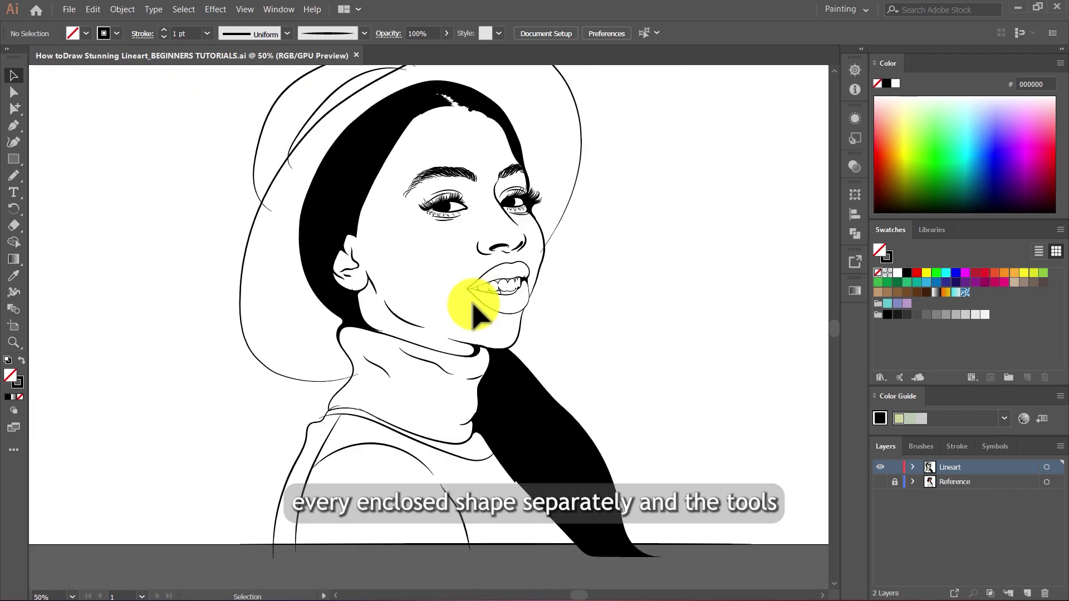
{"action": "scroll", "coordinate": [490, 295], "scroll_direction": "up", "scroll_amount": 3}
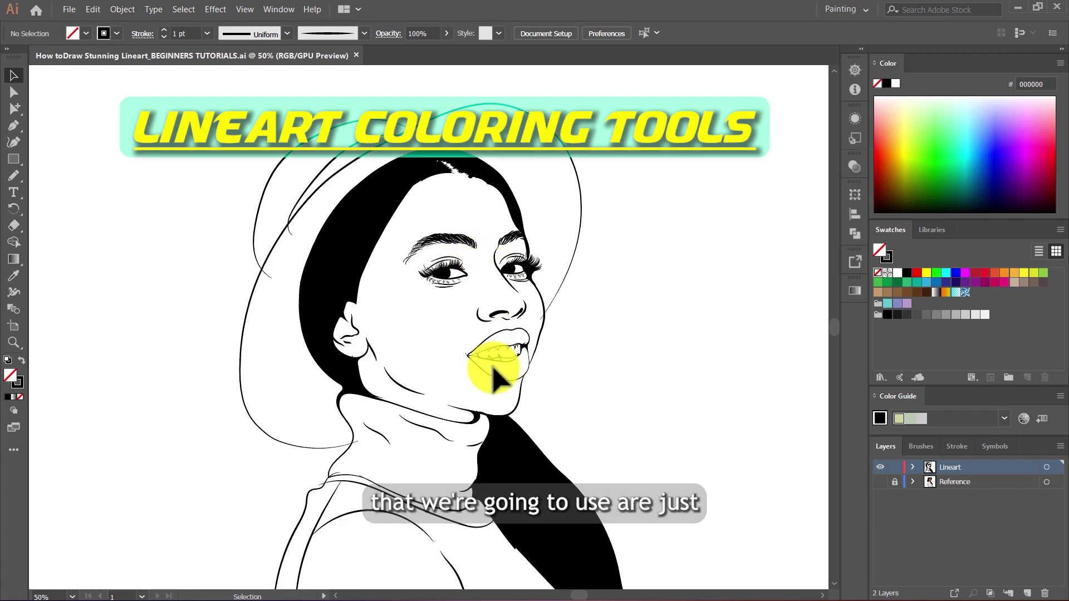
Test-select a hair stroke, then set the fill to skin tone 824c41 in the Color Picker
{"action": "scroll", "coordinate": [250, 429], "scroll_direction": "up", "scroll_amount": 5}
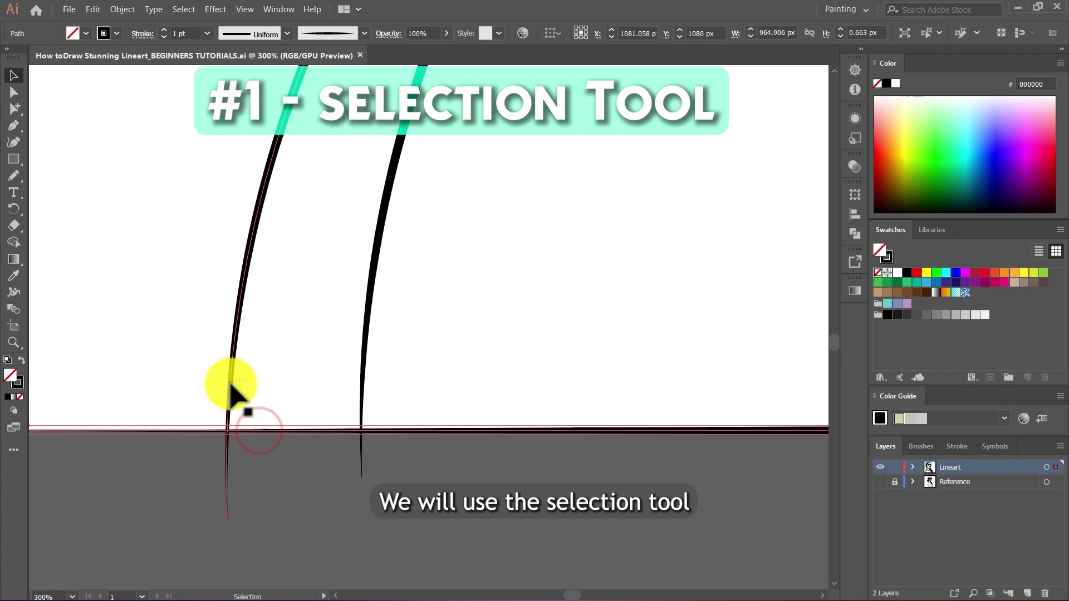
{"action": "left_click", "coordinate": [229, 423]}
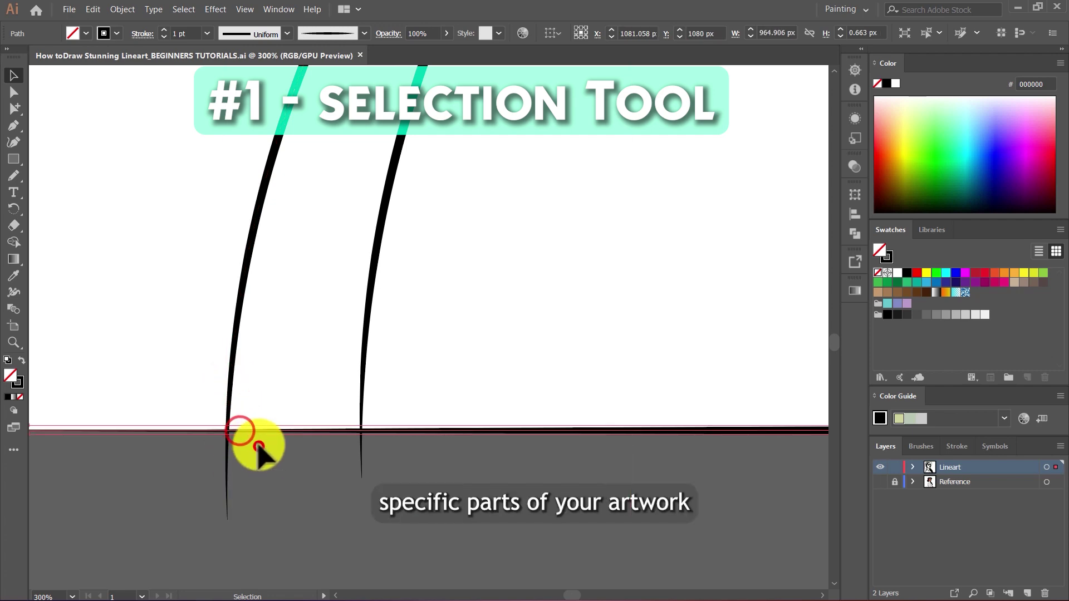
{"action": "left_click", "coordinate": [248, 442]}
{"action": "scroll", "coordinate": [253, 437], "scroll_direction": "down", "scroll_amount": 7}
{"action": "scroll", "coordinate": [309, 457], "scroll_direction": "up", "scroll_amount": 3}
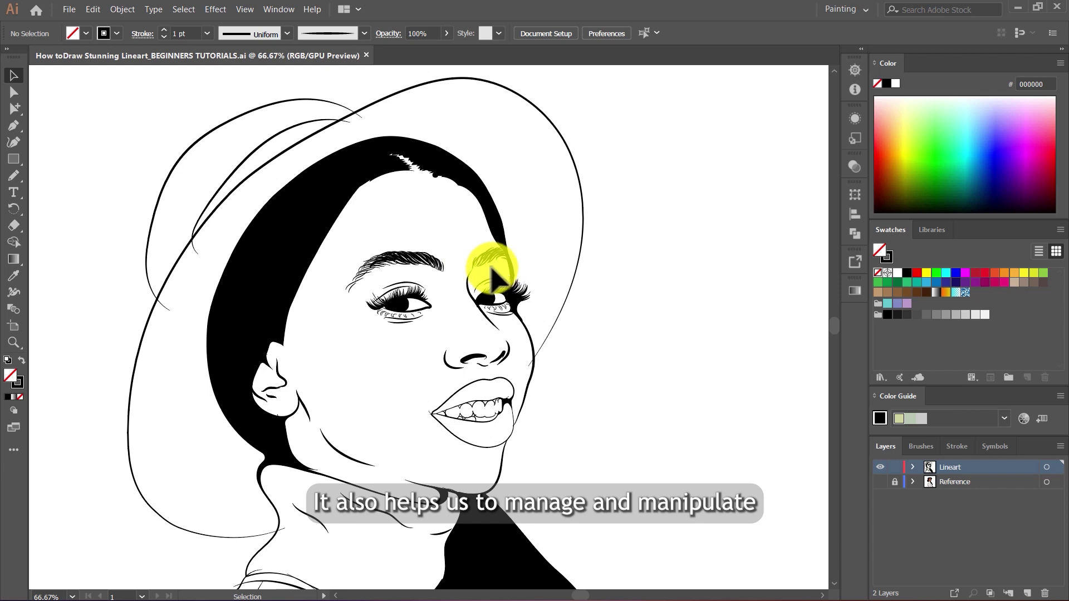
{"action": "scroll", "coordinate": [456, 273], "scroll_direction": "down", "scroll_amount": 2}
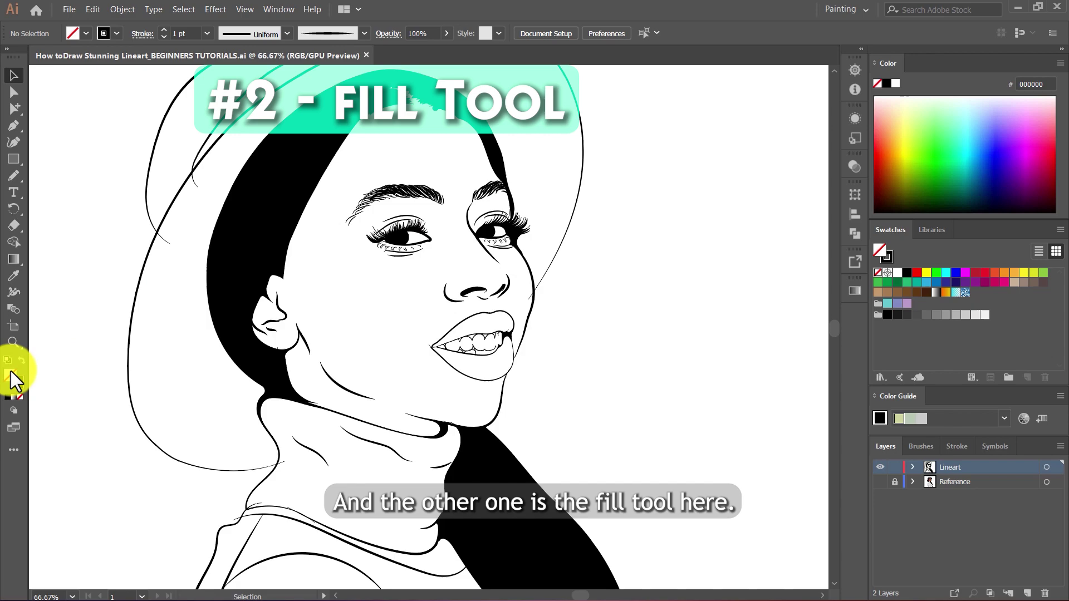
{"action": "double_click", "coordinate": [11, 375]}
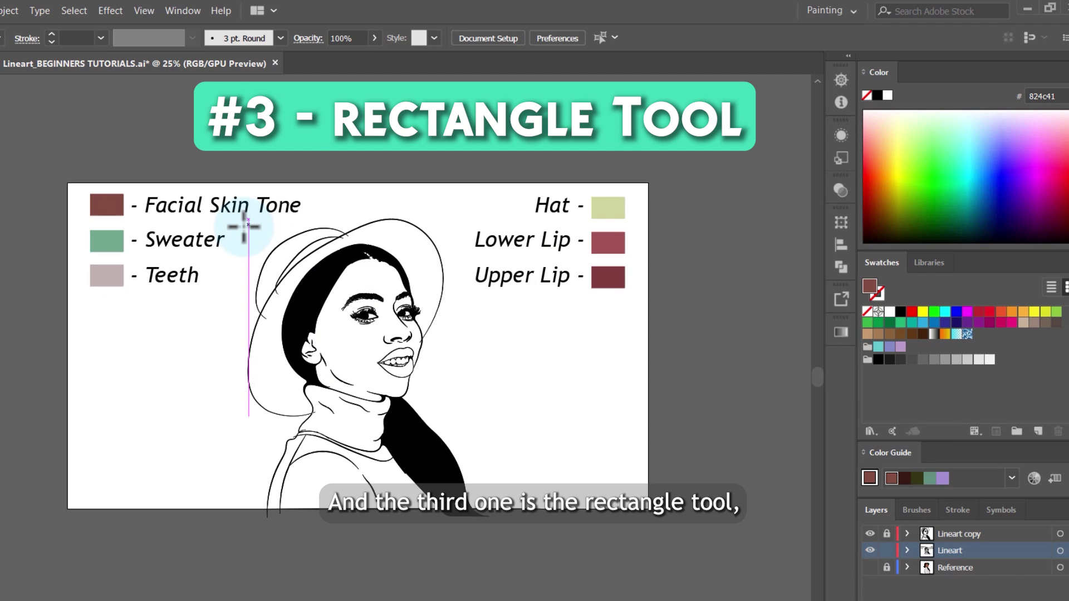
Draw a brown rectangle over the portrait, stretch its top edge up, and send it to back
{"action": "left_click_drag", "start_coordinate": [236, 221], "coordinate": [471, 510]}
{"action": "scroll", "coordinate": [468, 258], "scroll_direction": "up", "scroll_amount": 3}
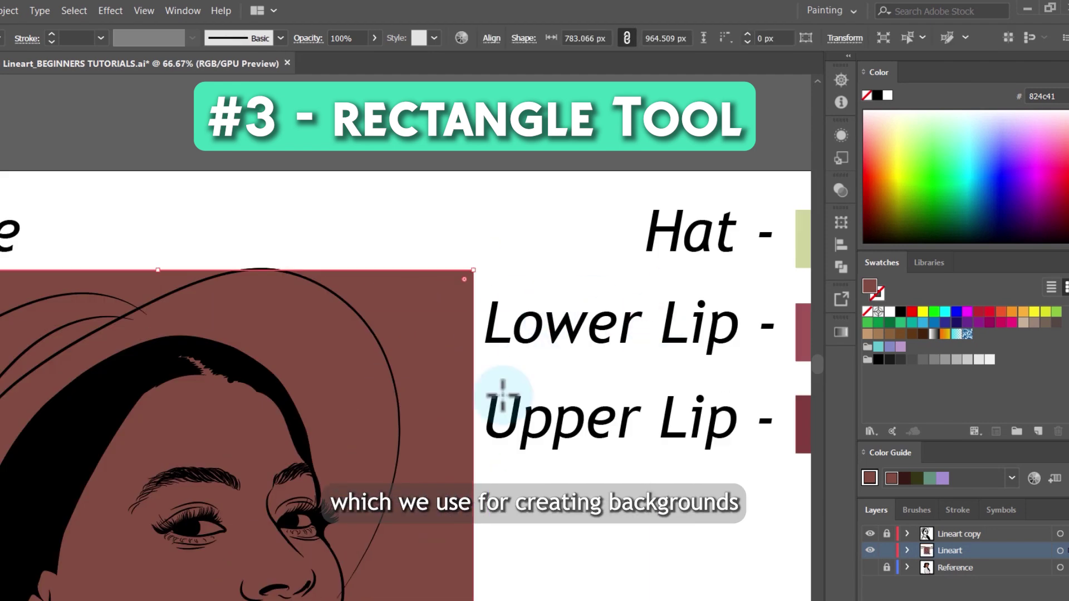
{"action": "scroll", "coordinate": [496, 394], "scroll_direction": "left", "scroll_amount": 3}
{"action": "left_click_drag", "start_coordinate": [357, 285], "coordinate": [357, 285]}
{"action": "scroll", "coordinate": [357, 285], "scroll_direction": "down", "scroll_amount": 2}
{"action": "right_click", "coordinate": [489, 433]}
{"action": "mouse_move", "coordinate": [630, 355]}
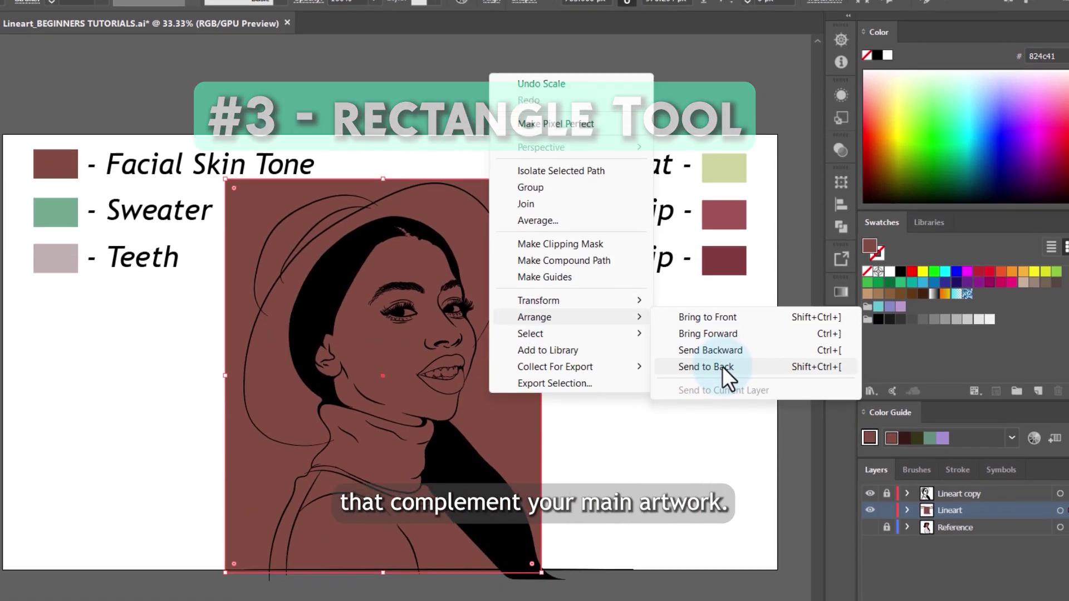
{"action": "left_click", "coordinate": [723, 366]}
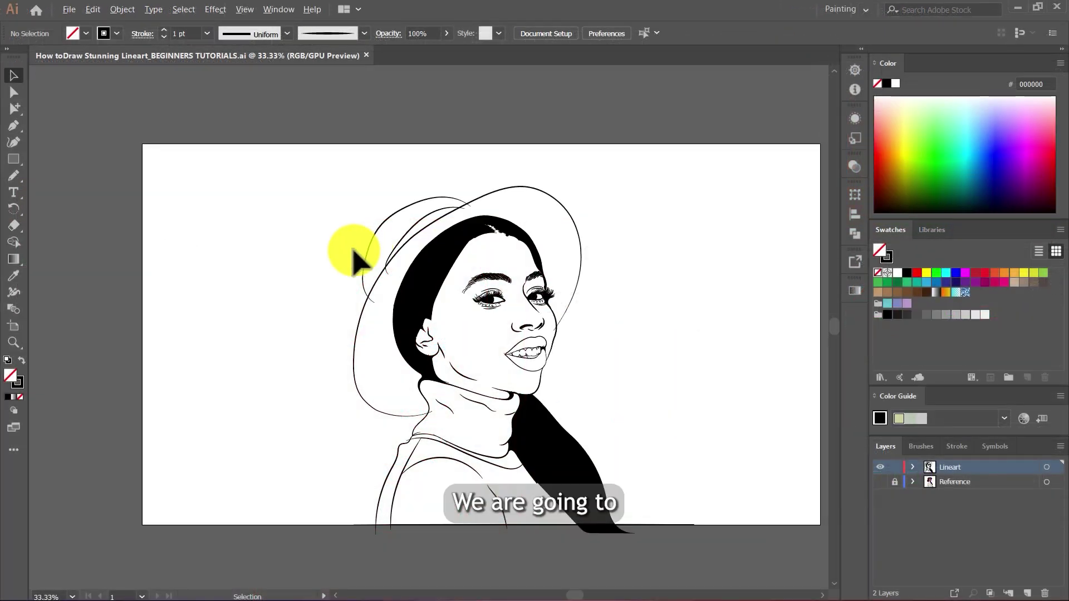
Select all line-art paths, expand their appearance, and merge them with Pathfinder
{"action": "scroll", "coordinate": [466, 262], "scroll_direction": "down", "scroll_amount": 3}
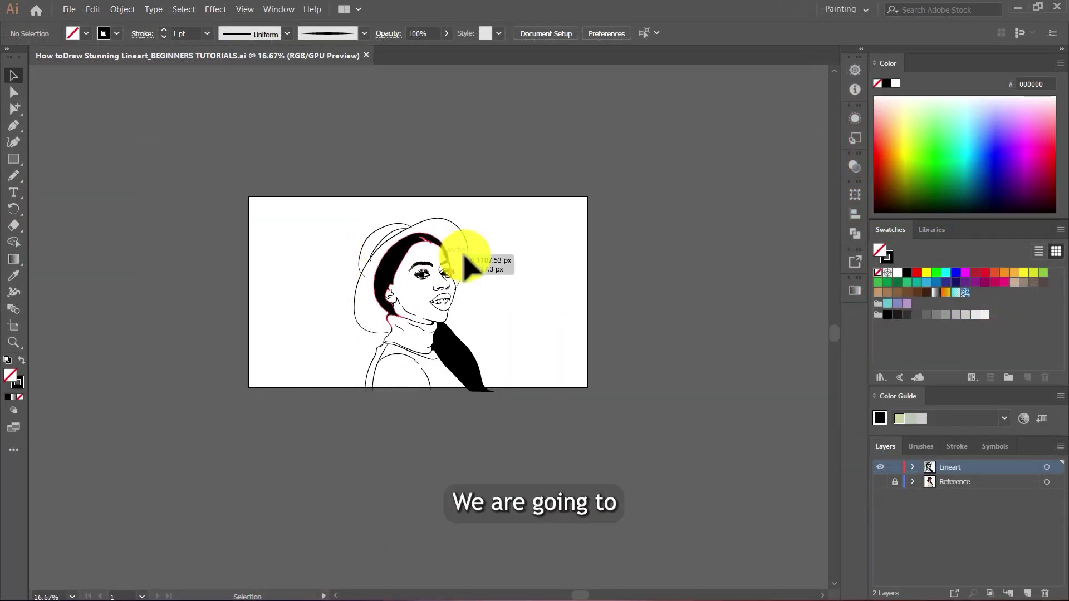
{"action": "scroll", "coordinate": [501, 267], "scroll_direction": "up", "scroll_amount": 5}
{"action": "scroll", "coordinate": [501, 245], "scroll_direction": "down", "scroll_amount": 3}
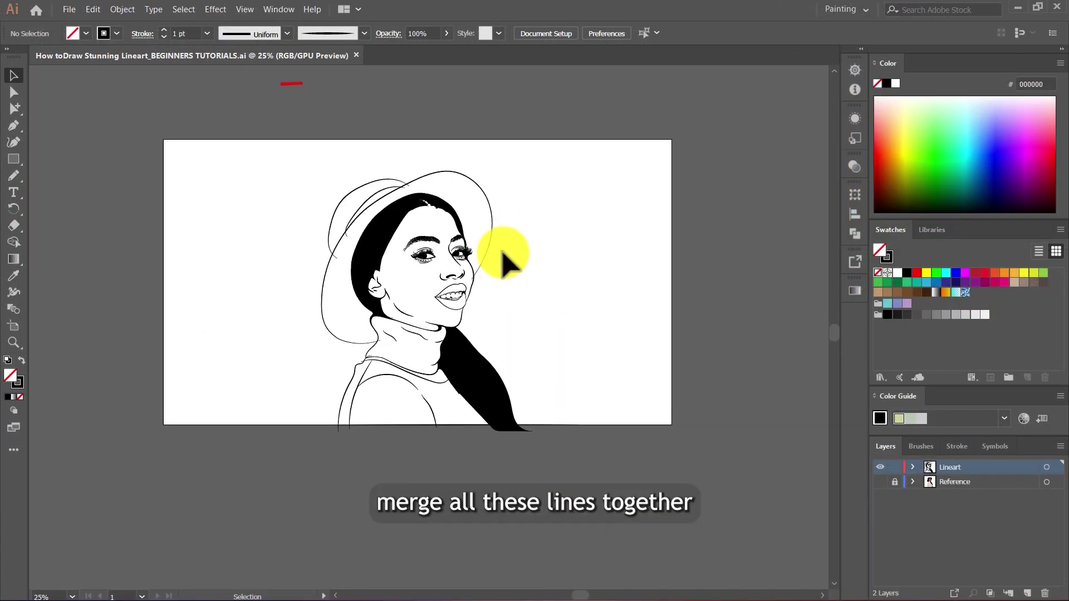
{"action": "left_click_drag", "start_coordinate": [283, 192], "coordinate": [657, 546]}
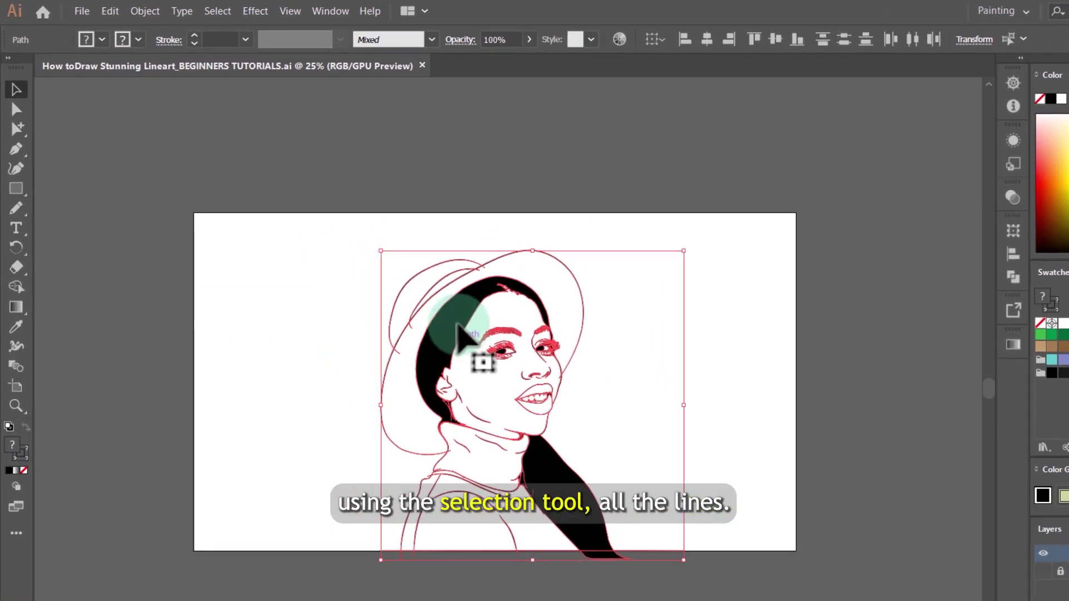
{"action": "left_click", "coordinate": [137, 10]}
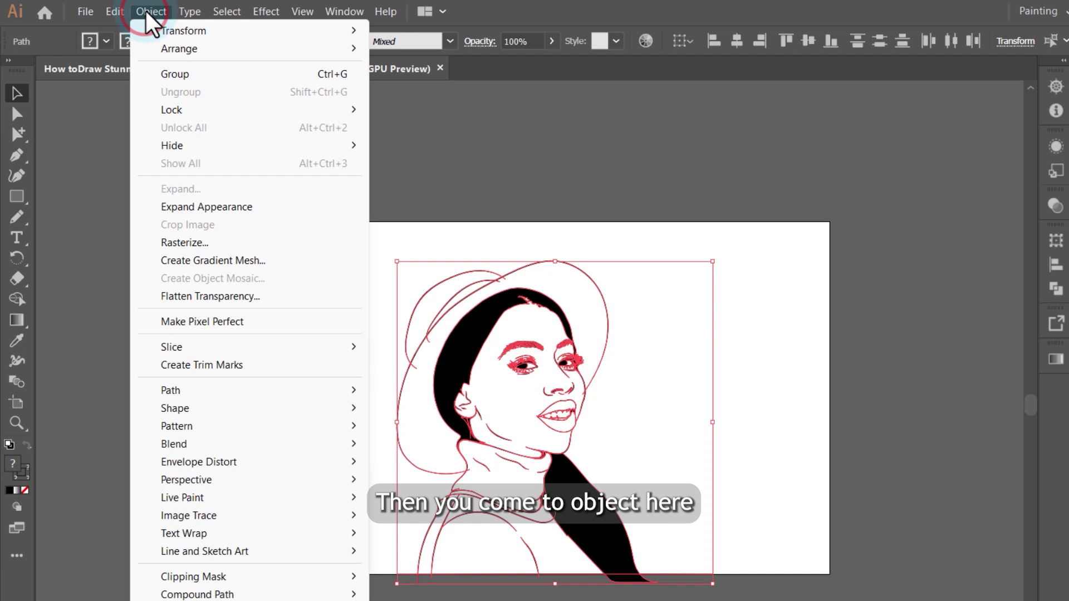
{"action": "left_click", "coordinate": [225, 208]}
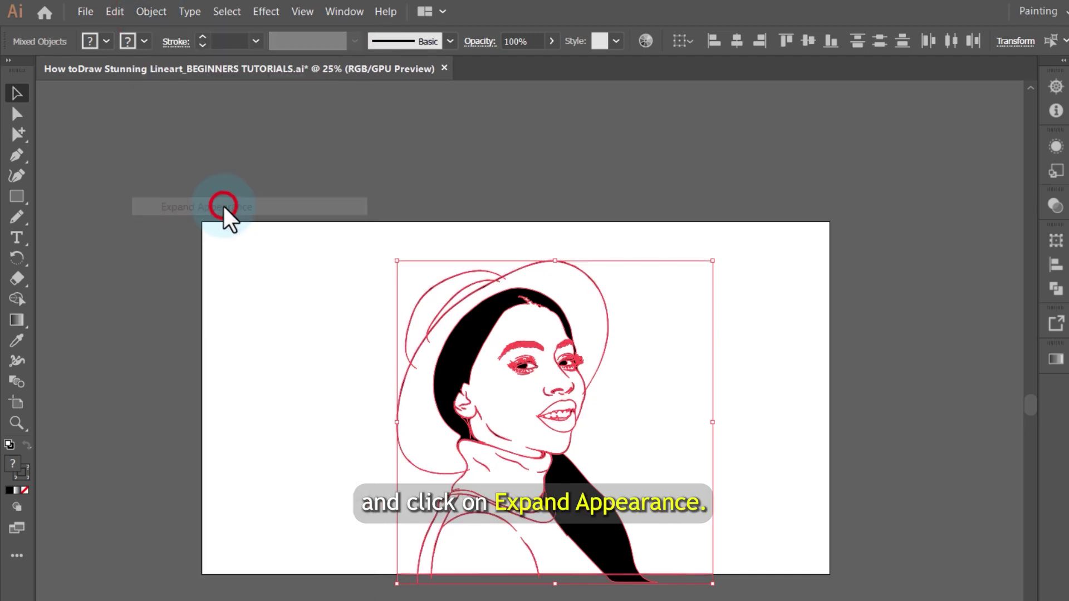
{"action": "left_click", "coordinate": [1057, 288]}
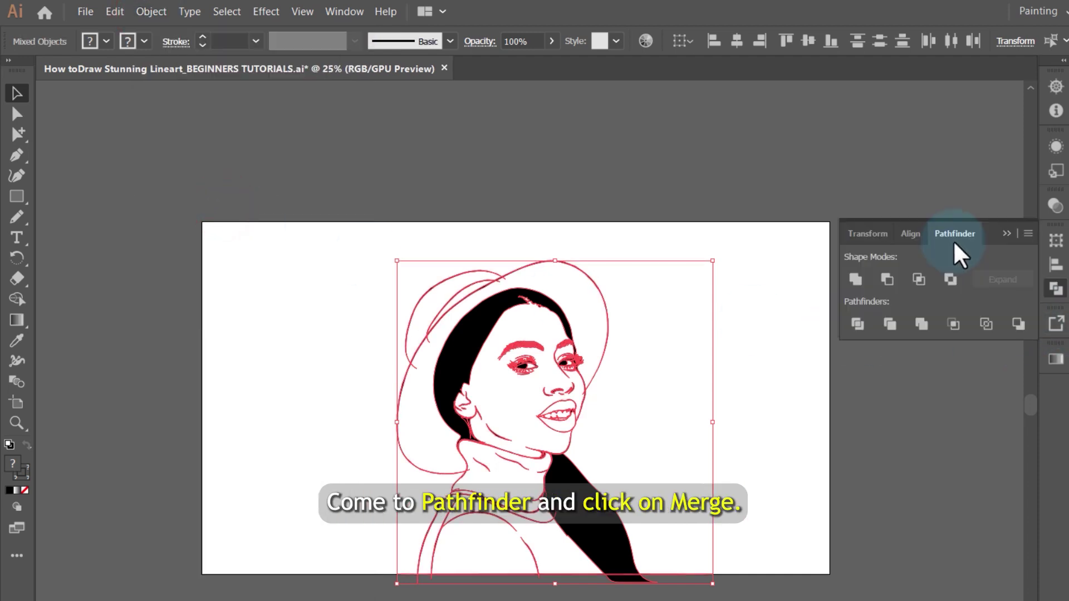
{"action": "left_click", "coordinate": [925, 328]}
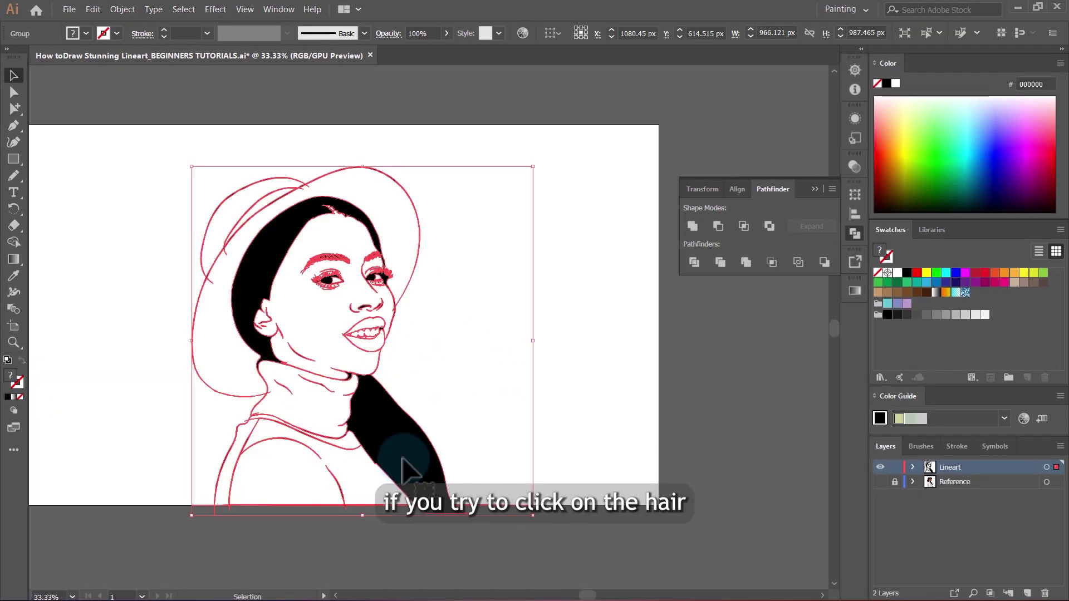
Drag the merged line art to confirm it moves as one, then undo the move
{"action": "left_click_drag", "start_coordinate": [403, 458], "coordinate": [519, 426]}
{"action": "left_click", "coordinate": [286, 447]}
{"action": "scroll", "coordinate": [292, 445], "scroll_direction": "down", "scroll_amount": 1}
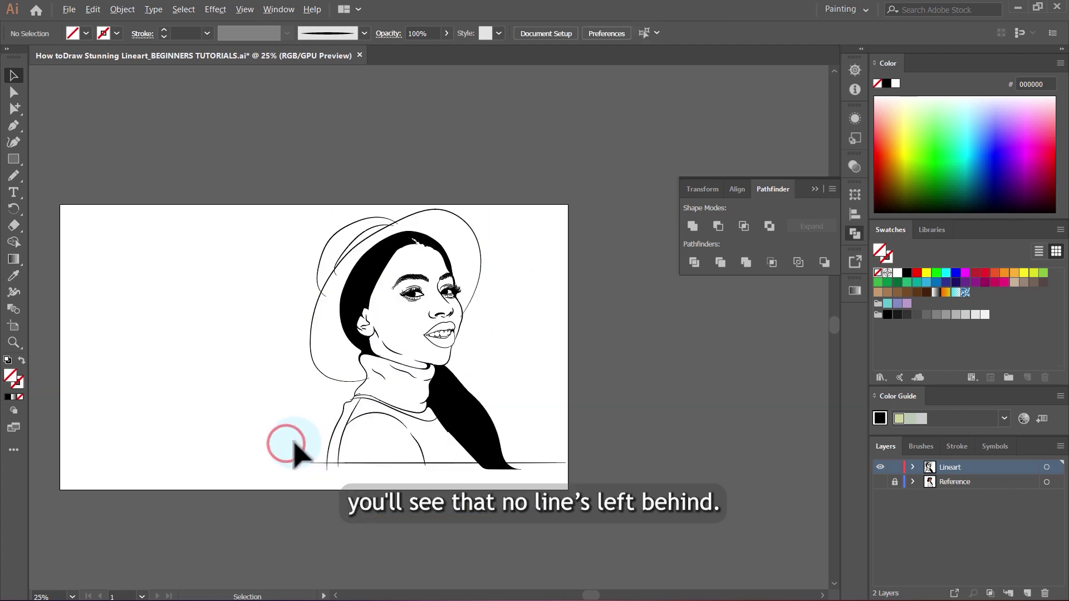
{"action": "left_click_drag", "start_coordinate": [384, 443], "coordinate": [415, 357]}
{"action": "left_click", "coordinate": [340, 350]}
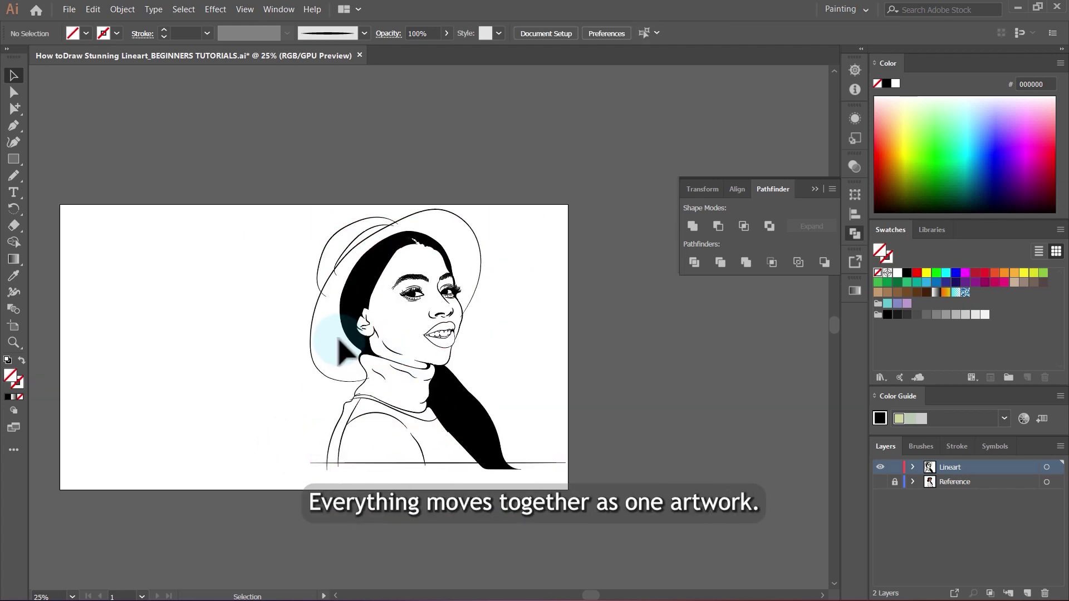
{"action": "key", "text": "ctrl+z"}
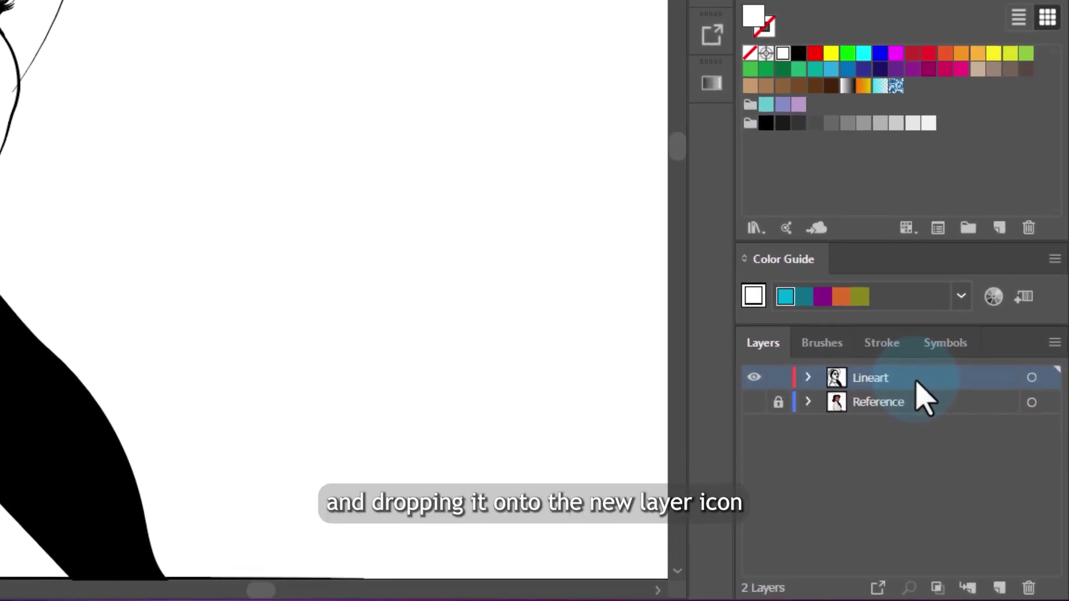
Duplicate the Lineart layer and lock the new Lineart copy layer
{"action": "left_click_drag", "start_coordinate": [919, 379], "coordinate": [997, 577]}
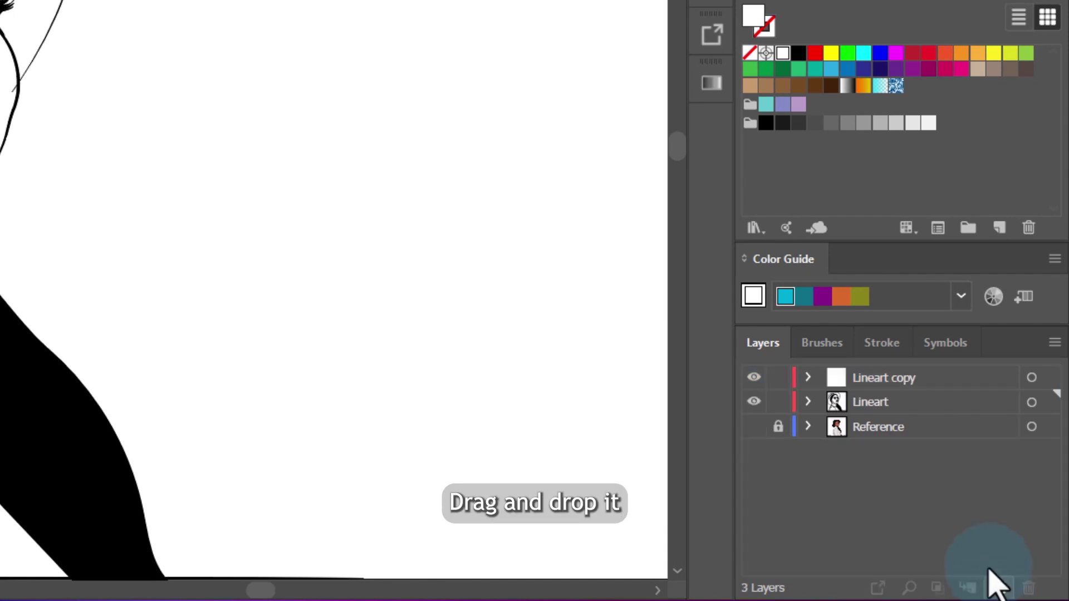
{"action": "left_click", "coordinate": [893, 378]}
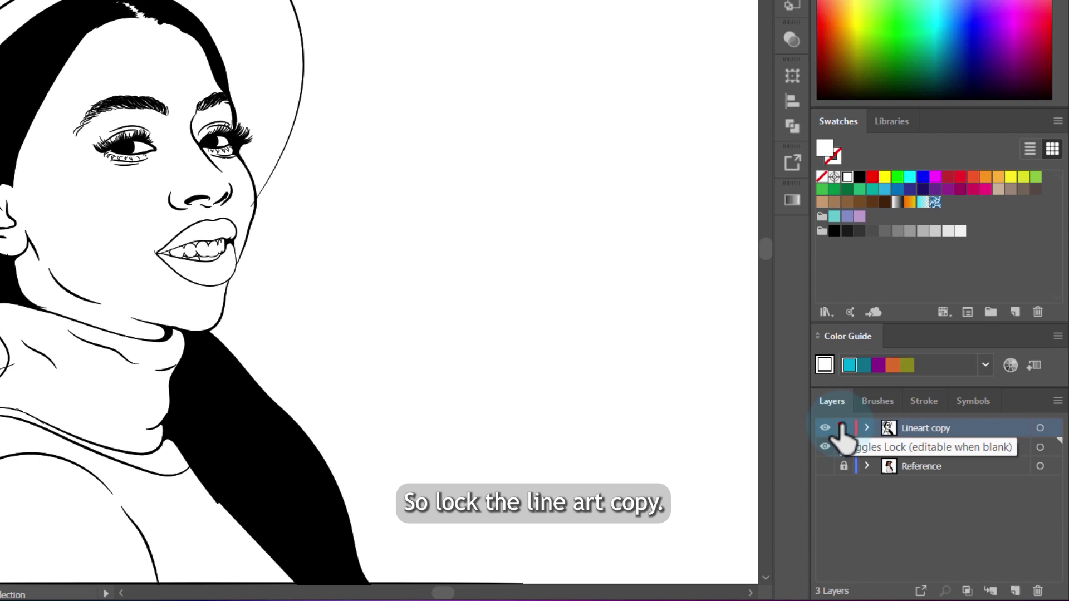
{"action": "left_click", "coordinate": [809, 402]}
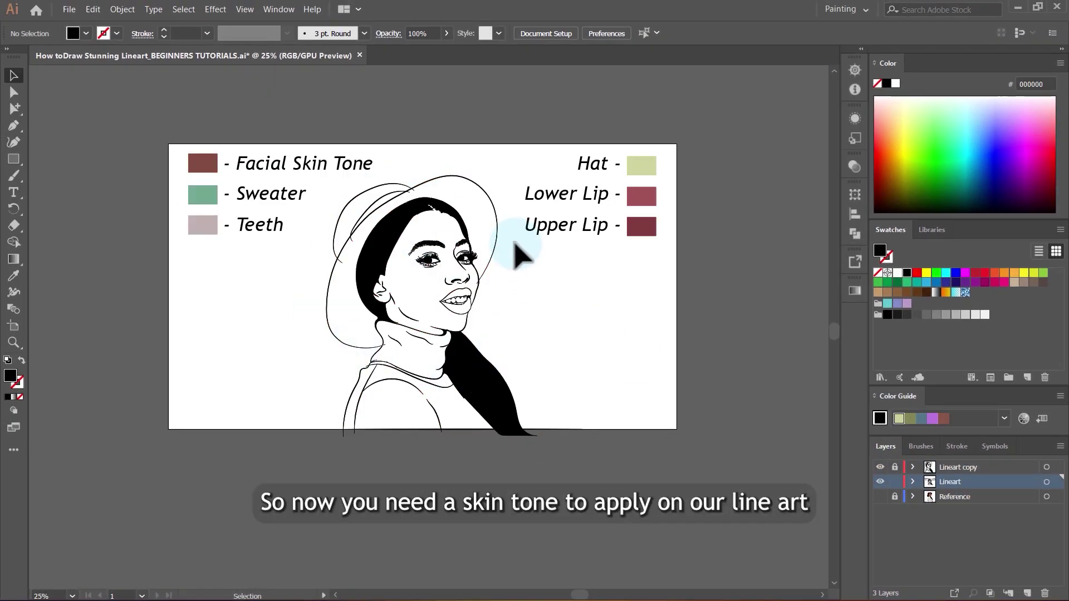
Eyedrop the Facial Skin Tone swatch into the fill and confirm hex 824c41
{"action": "scroll", "coordinate": [405, 250], "scroll_direction": "down", "scroll_amount": 1}
{"action": "scroll", "coordinate": [398, 236], "scroll_direction": "up", "scroll_amount": 4}
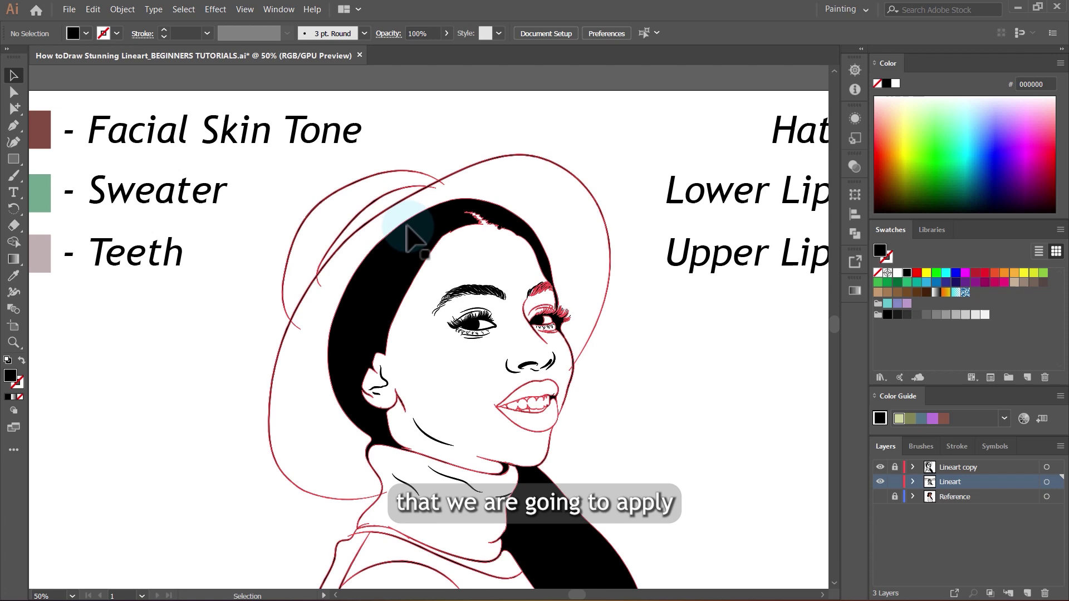
{"action": "scroll", "coordinate": [343, 206], "scroll_direction": "down", "scroll_amount": 3}
{"action": "left_click", "coordinate": [423, 372]}
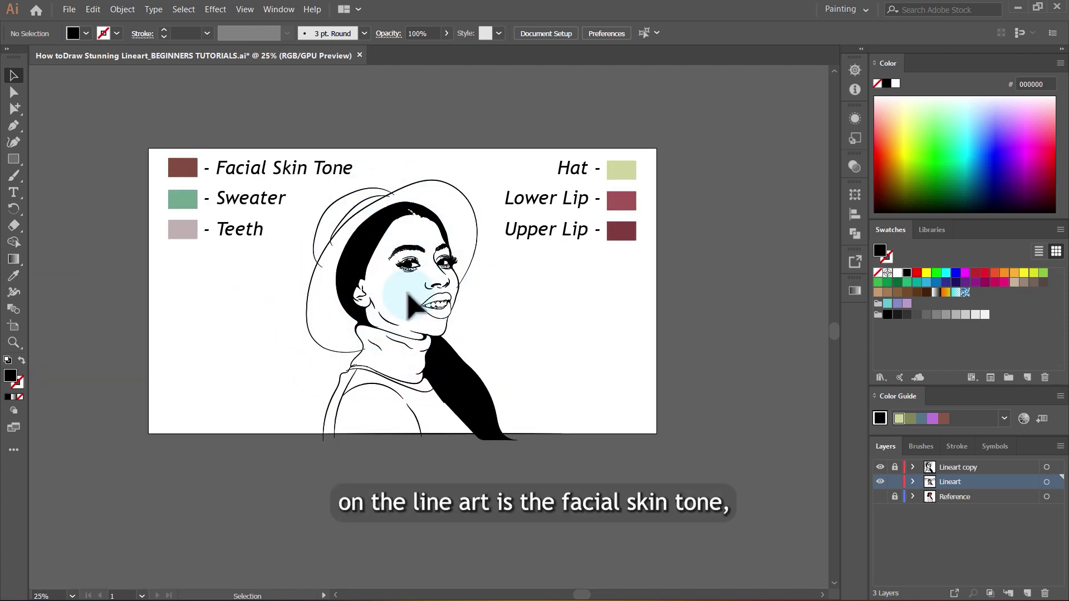
{"action": "key", "text": "i"}
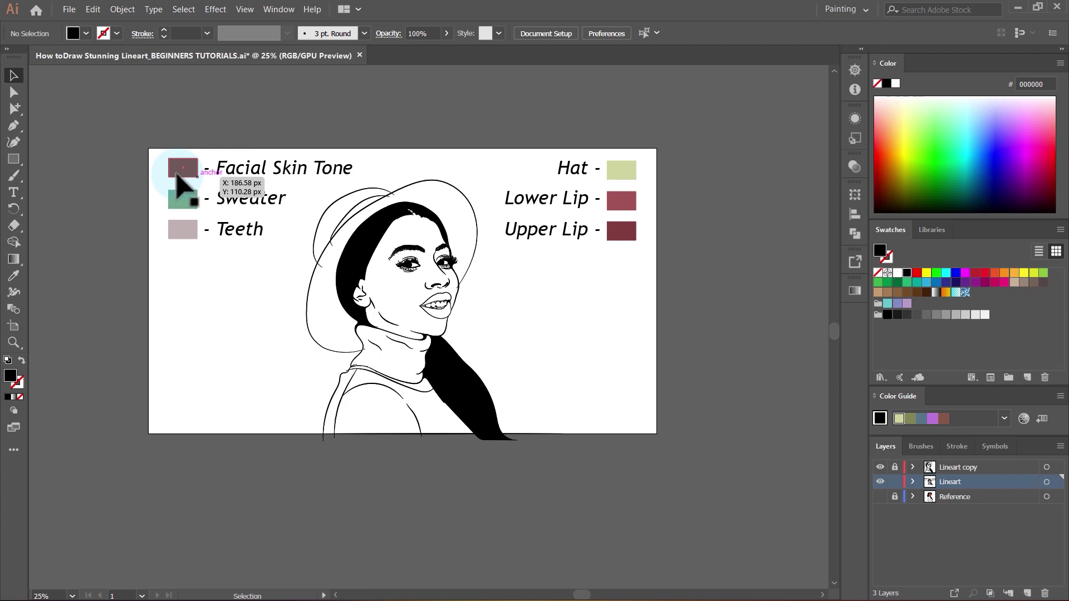
{"action": "scroll", "coordinate": [223, 175], "scroll_direction": "up", "scroll_amount": 1}
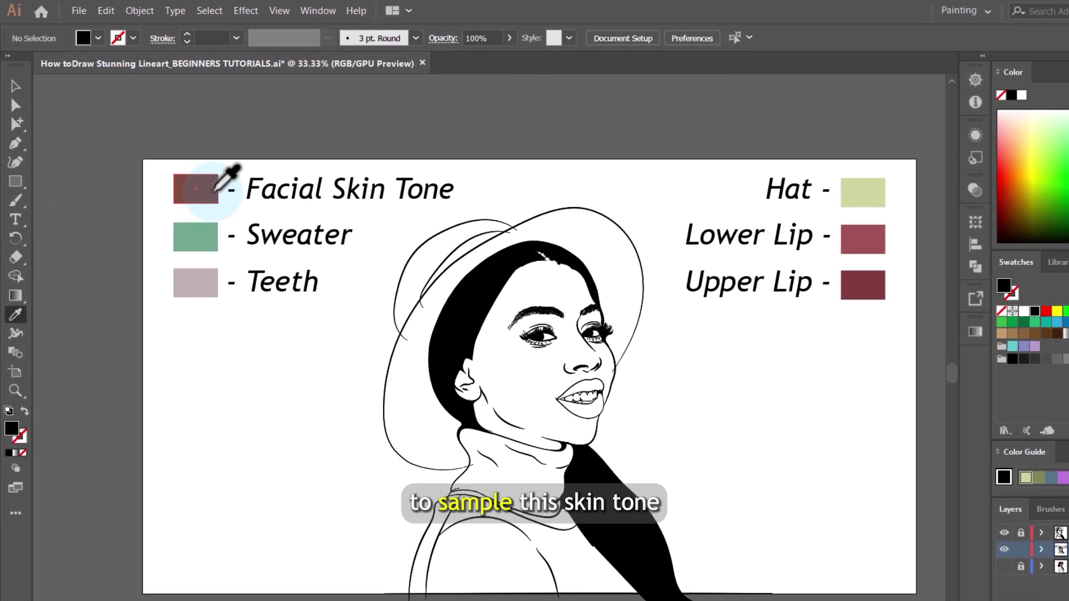
{"action": "left_click", "coordinate": [188, 167]}
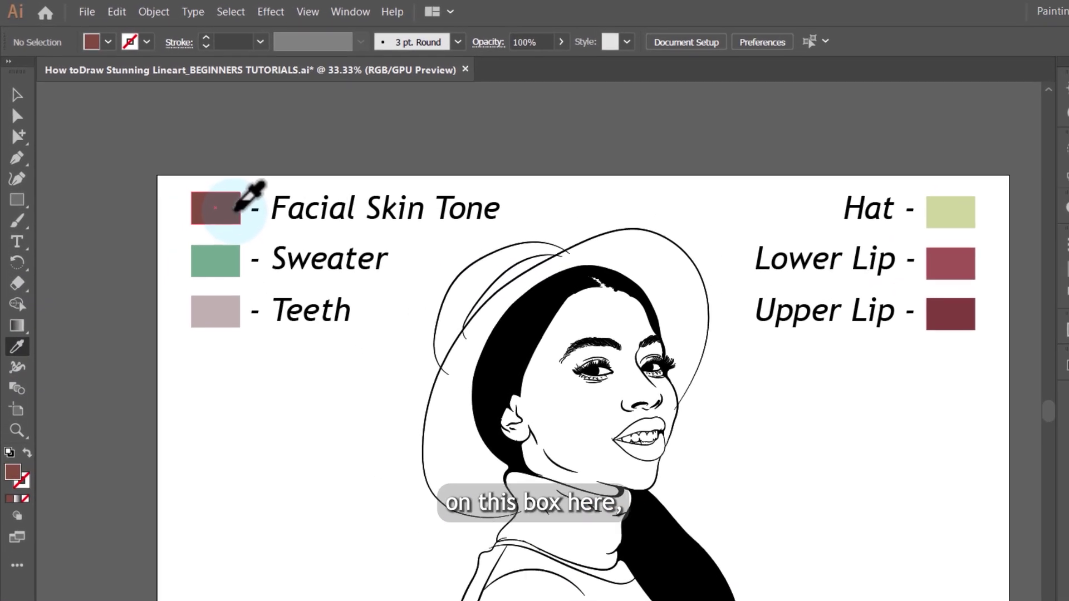
{"action": "double_click", "coordinate": [12, 472]}
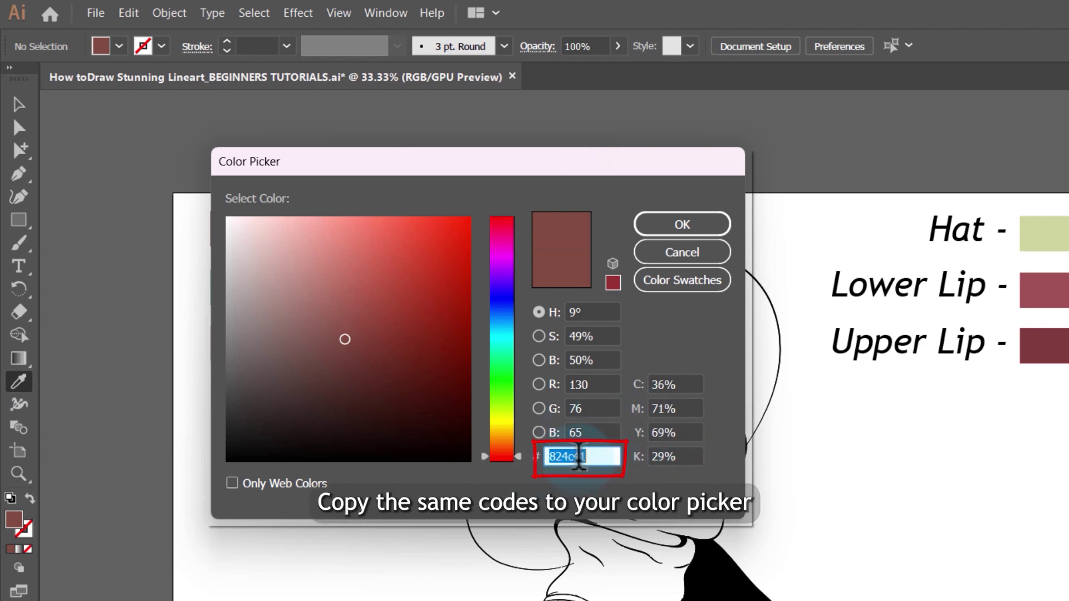
{"action": "left_click", "coordinate": [682, 224]}
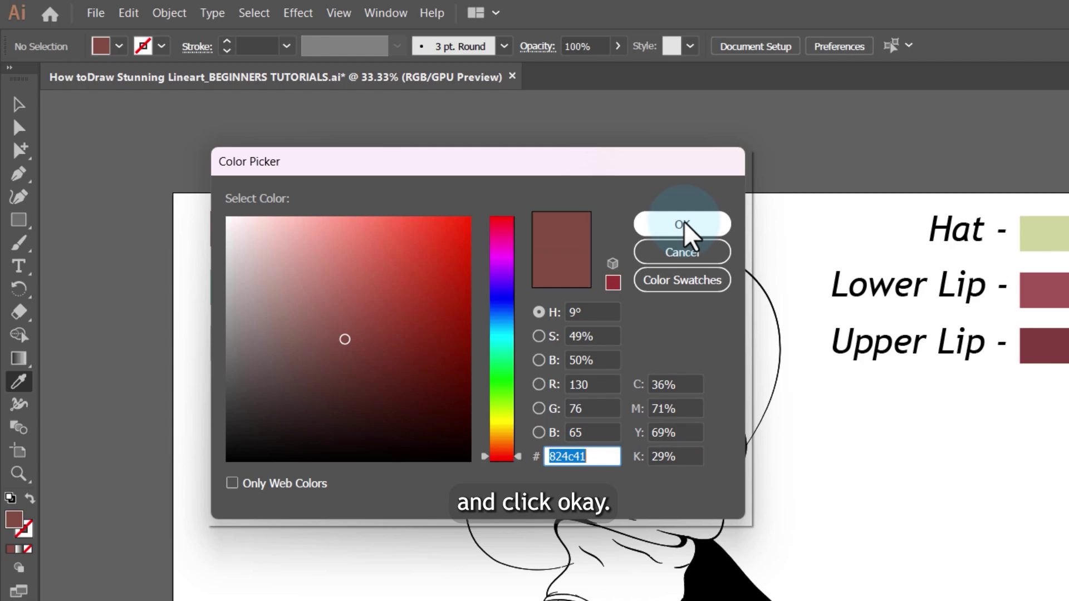
Draw a skin-tone rectangle about 783 × 976 px over the portrait, extending its top over the hat
{"action": "key", "text": "ctrl+minus"}
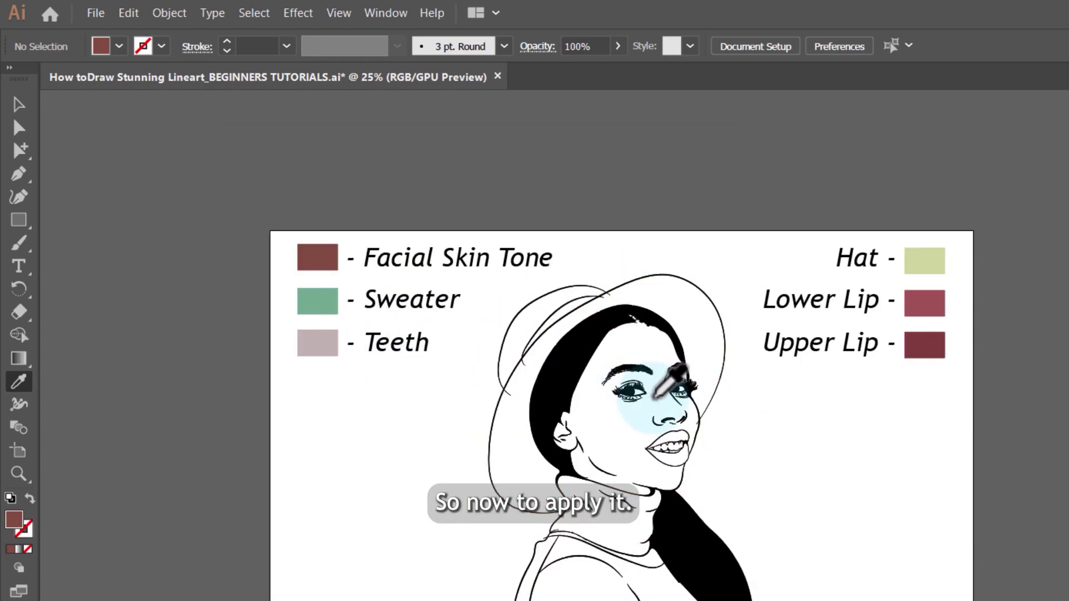
{"action": "left_click", "coordinate": [26, 224]}
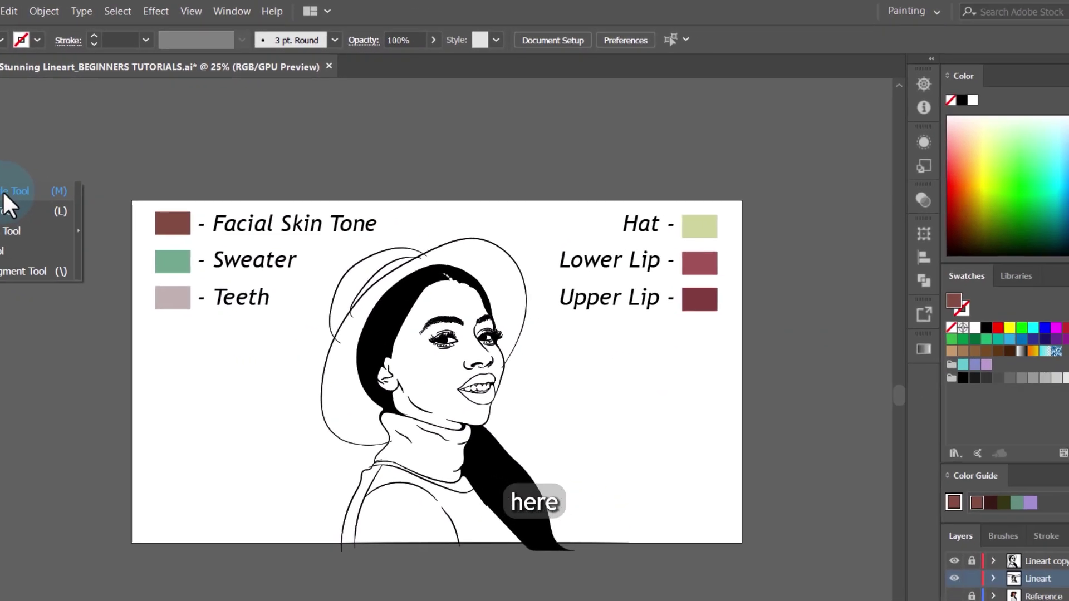
{"action": "left_click", "coordinate": [4, 191]}
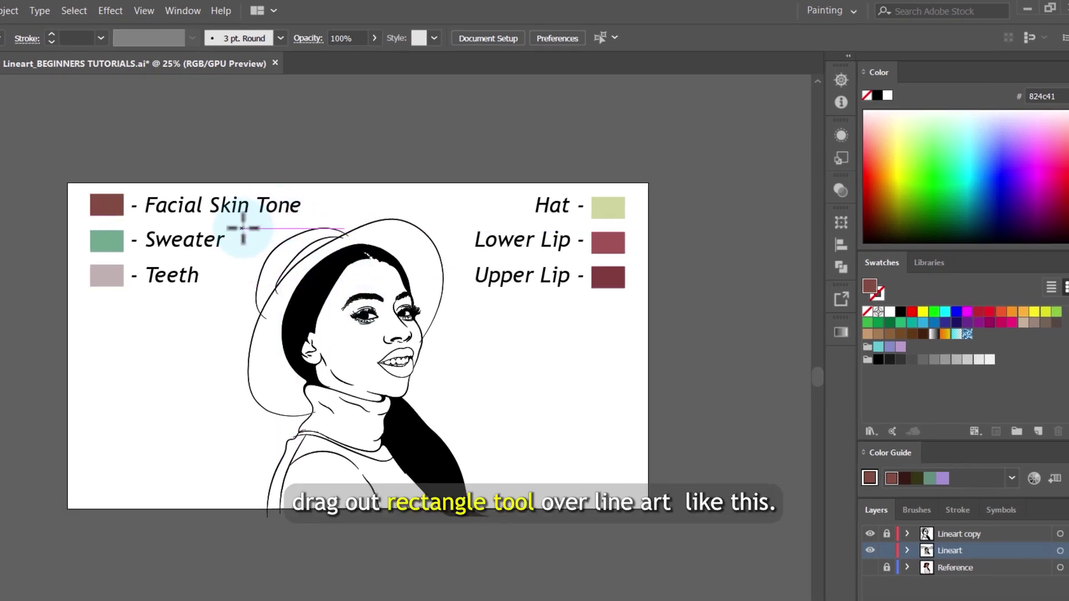
{"action": "left_click_drag", "start_coordinate": [234, 222], "coordinate": [471, 510]}
{"action": "scroll", "coordinate": [471, 296], "scroll_direction": "up", "scroll_amount": 3}
{"action": "scroll", "coordinate": [471, 296], "scroll_direction": "up", "scroll_amount": 3}
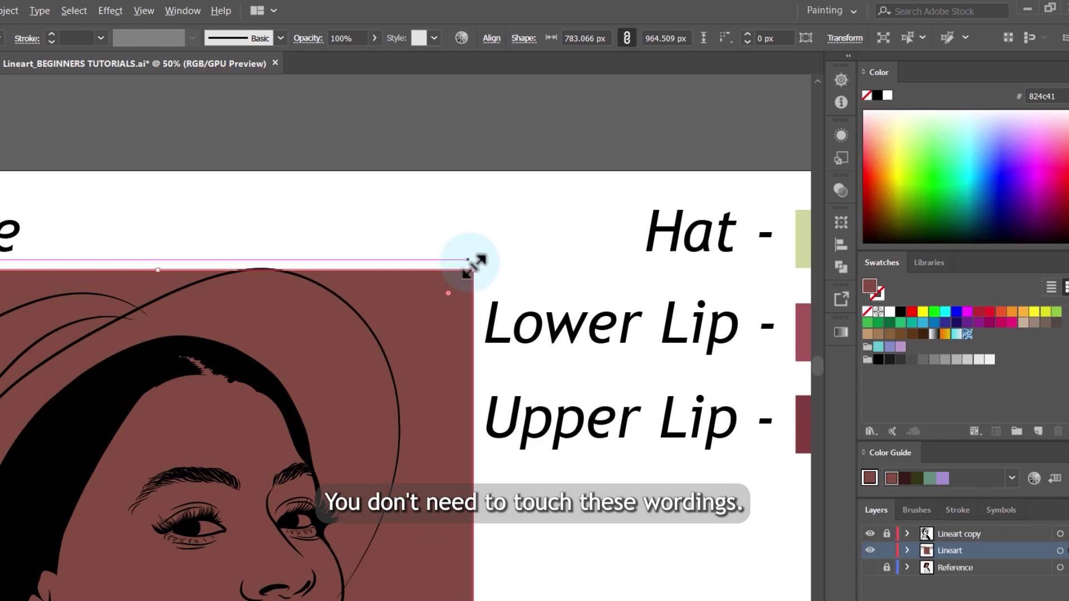
{"action": "scroll", "coordinate": [412, 310], "scroll_direction": "left", "scroll_amount": 5}
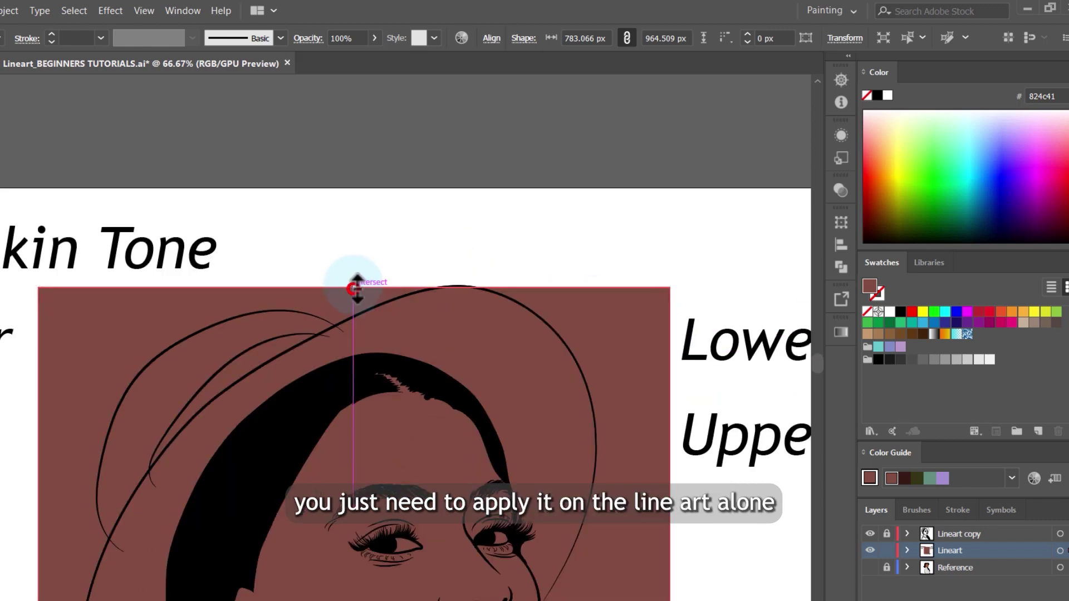
{"action": "left_click_drag", "start_coordinate": [353, 286], "coordinate": [356, 279]}
{"action": "scroll", "coordinate": [411, 278], "scroll_direction": "down", "scroll_amount": 1}
{"action": "scroll", "coordinate": [410, 278], "scroll_direction": "down", "scroll_amount": 1}
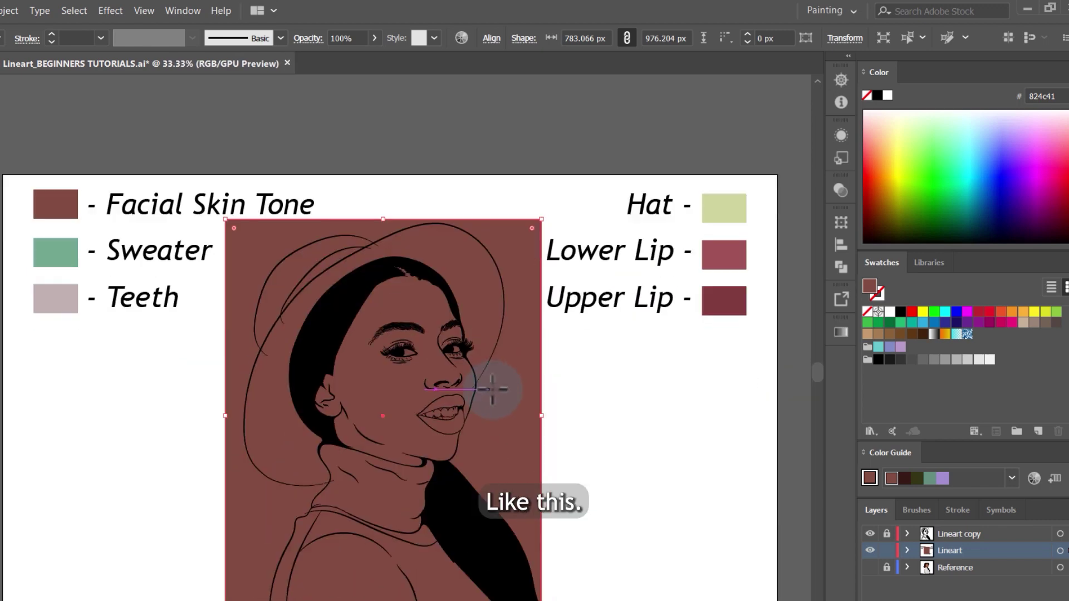
Send the skin-tone rectangle to back behind the line art and select the Lineart layer
{"action": "right_click", "coordinate": [488, 433]}
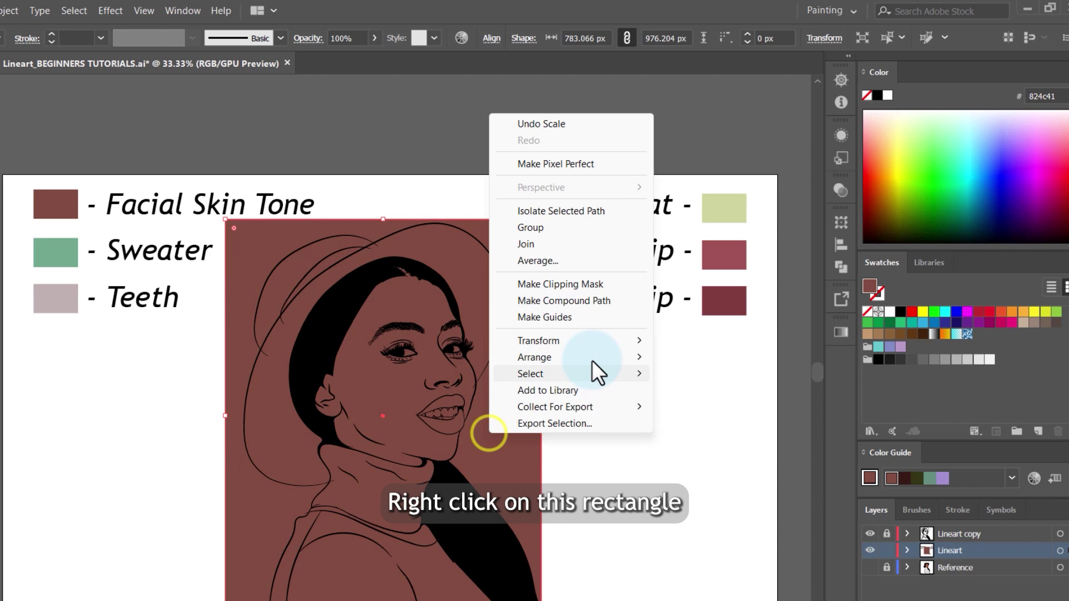
{"action": "mouse_move", "coordinate": [603, 356]}
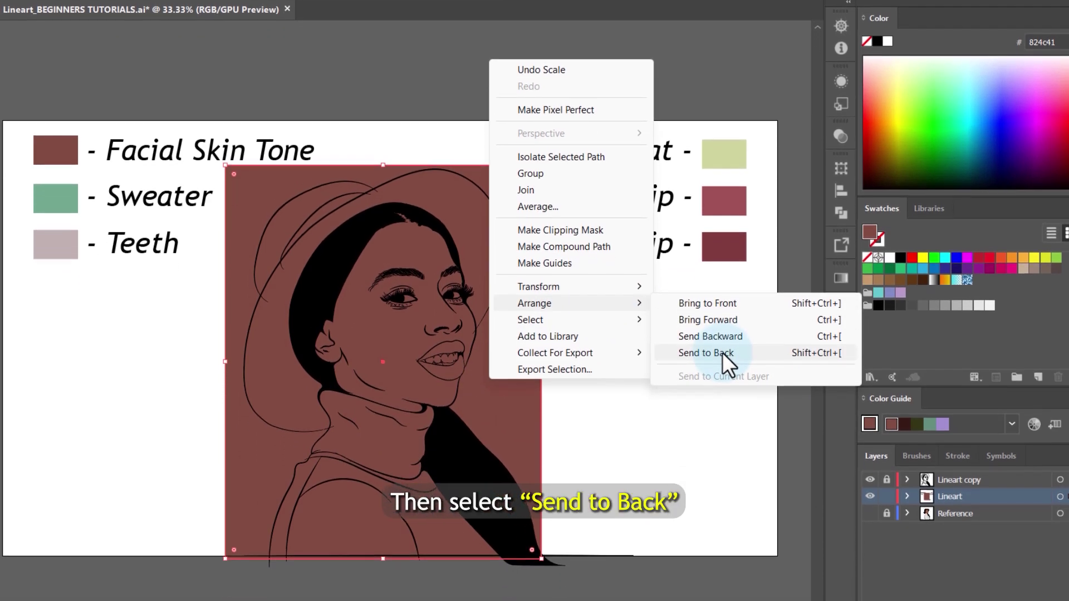
{"action": "left_click", "coordinate": [722, 352]}
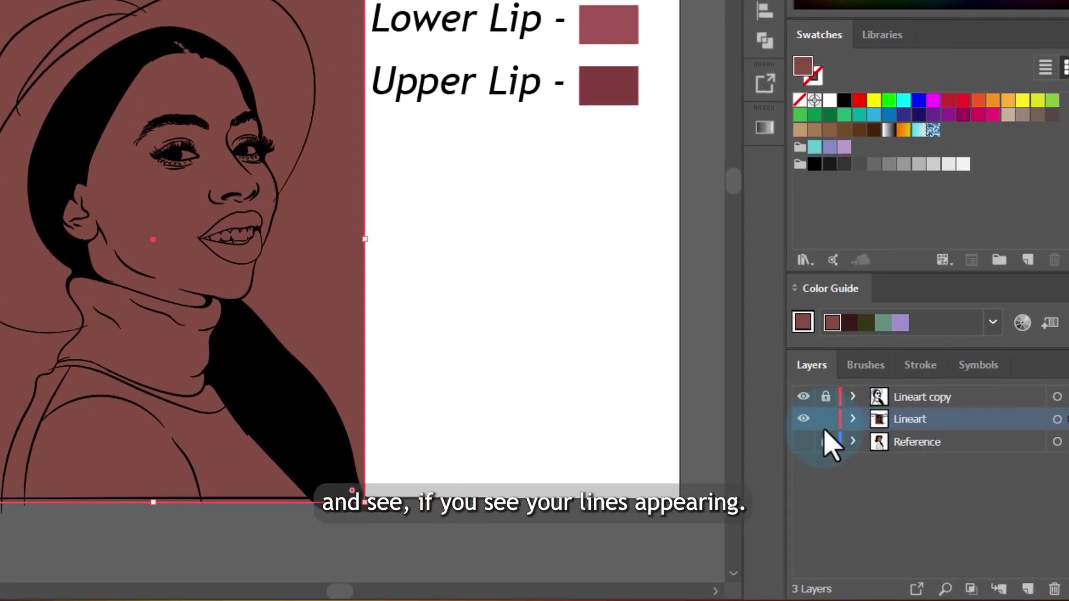
{"action": "left_click", "coordinate": [826, 442]}
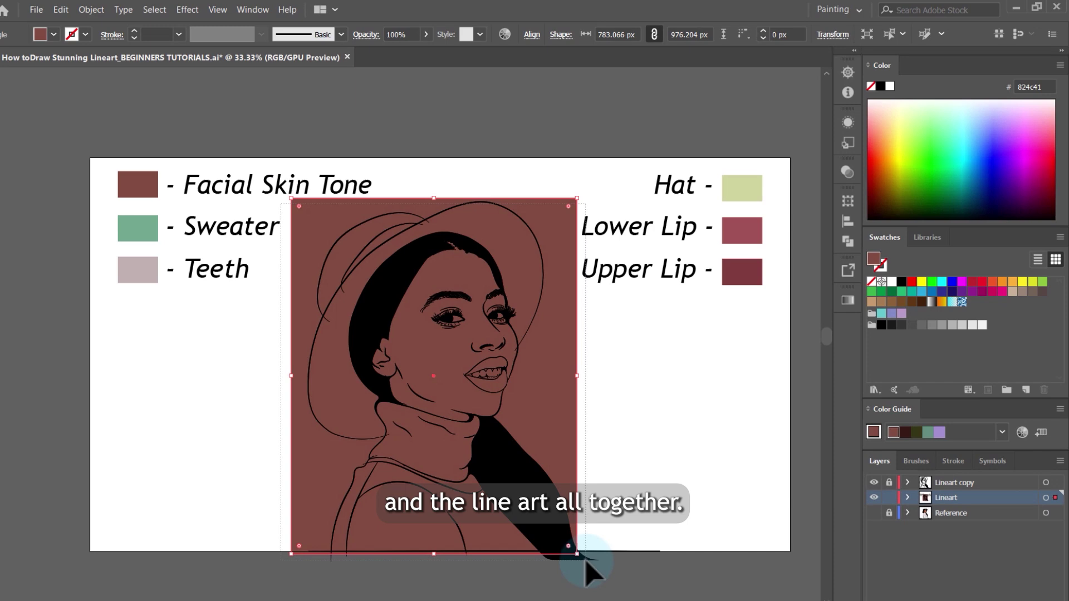
Select the line art with the rectangle and merge them using Pathfinder Merge
{"action": "left_click", "coordinate": [569, 581], "text": "shift"}
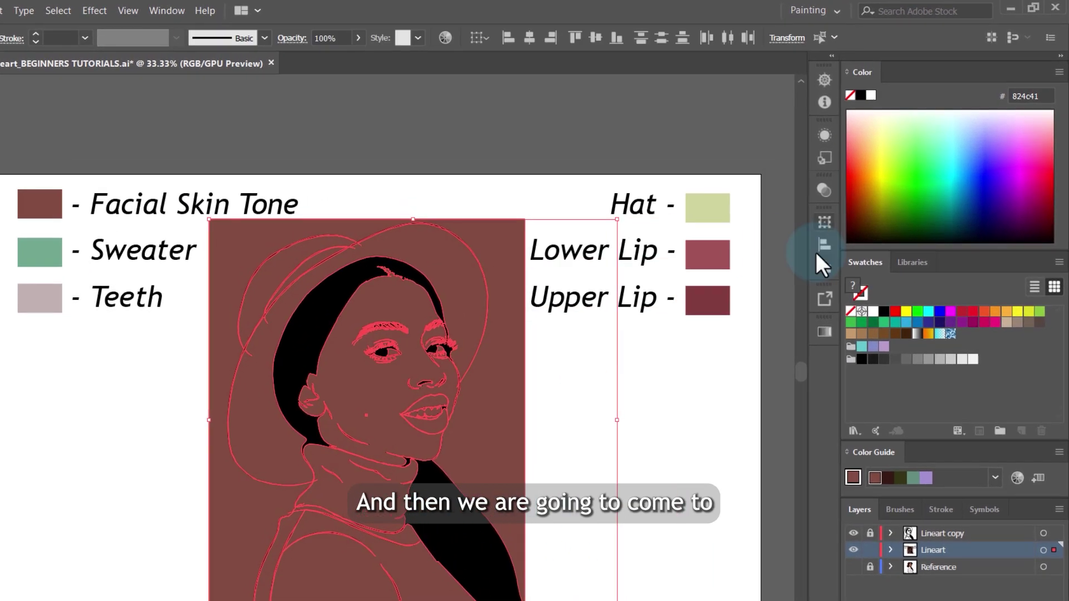
{"action": "left_click", "coordinate": [825, 266]}
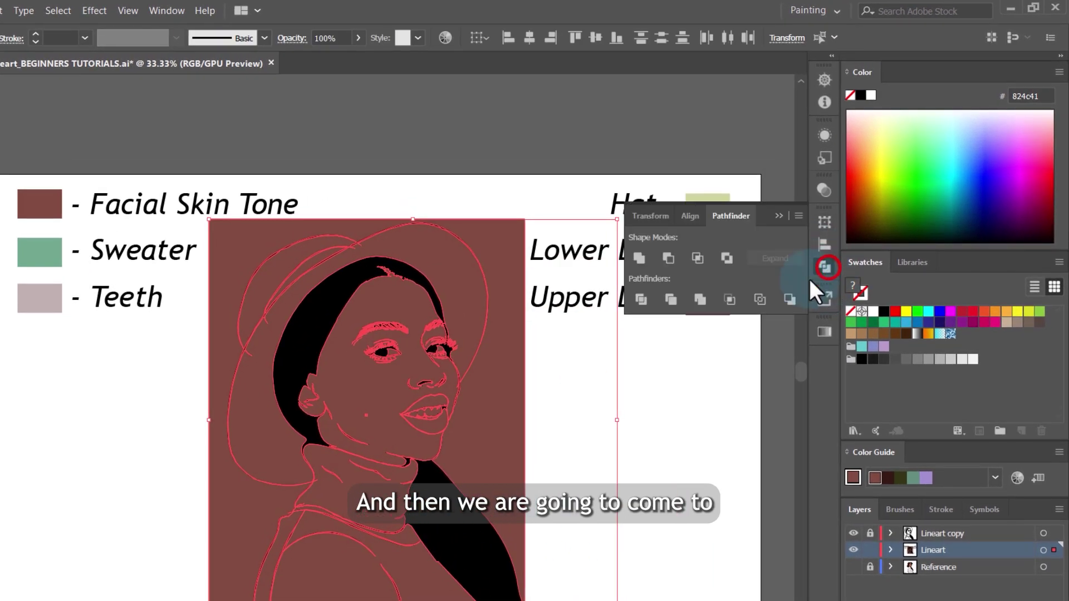
{"action": "left_click", "coordinate": [701, 301]}
Isolate the merged group and delete the leftover outer rectangle background
{"action": "right_click", "coordinate": [486, 417]}
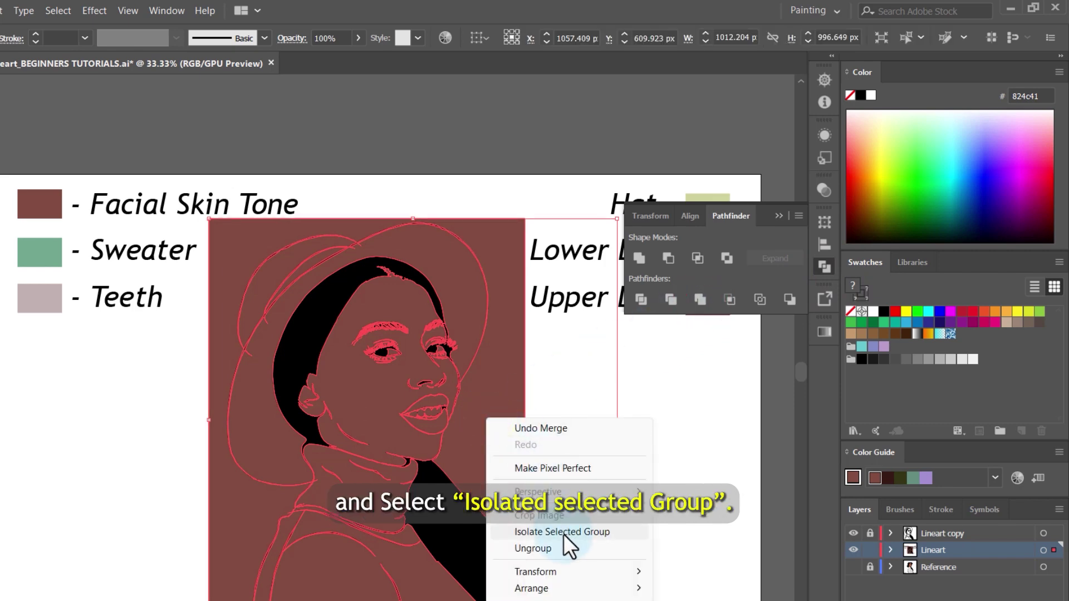
{"action": "left_click", "coordinate": [563, 533]}
{"action": "left_click", "coordinate": [498, 427]}
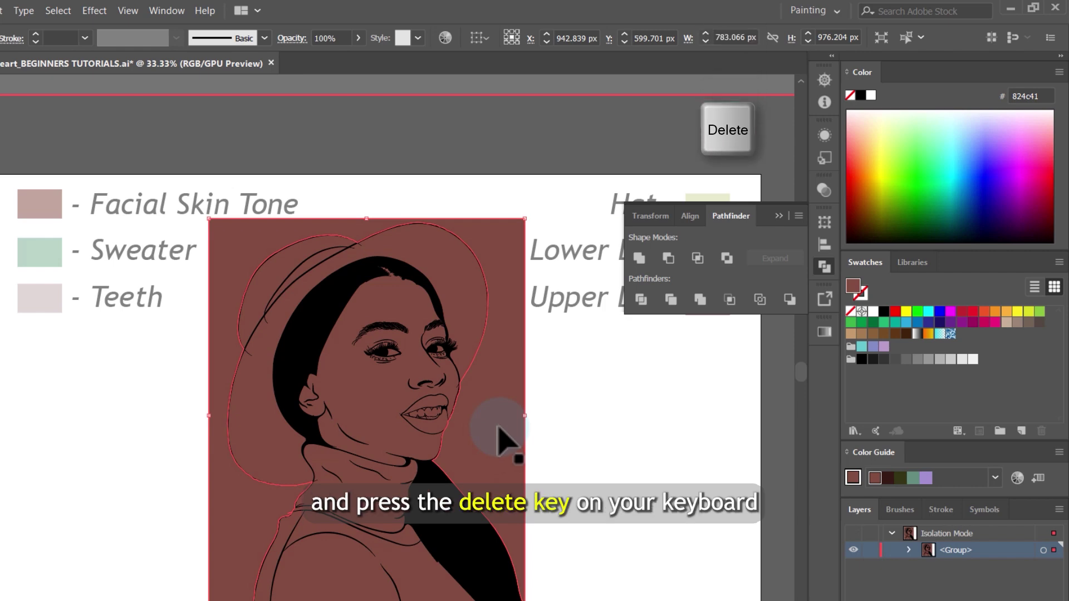
{"action": "key", "text": "Delete"}
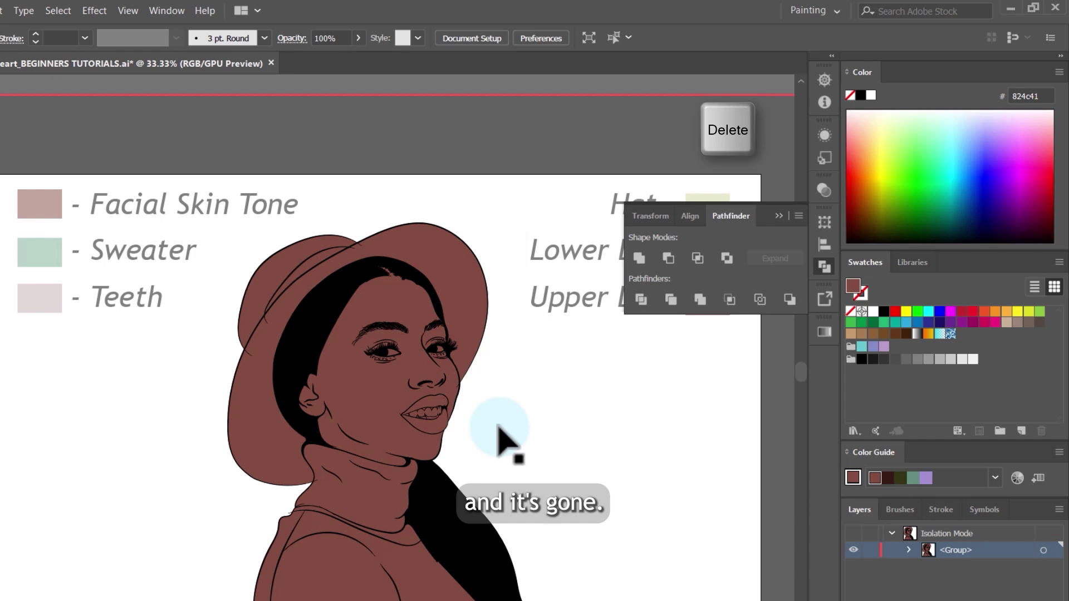
Select both eye whites, including the small corner piece
{"action": "scroll", "coordinate": [488, 297], "scroll_direction": "up", "scroll_amount": 2}
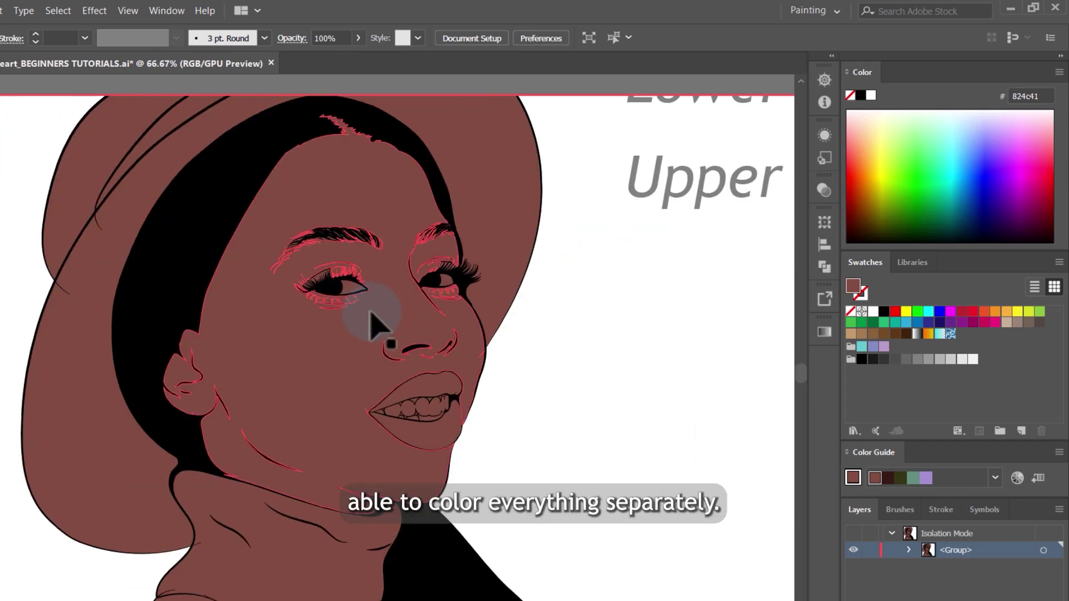
{"action": "scroll", "coordinate": [196, 278], "scroll_direction": "down", "scroll_amount": 2}
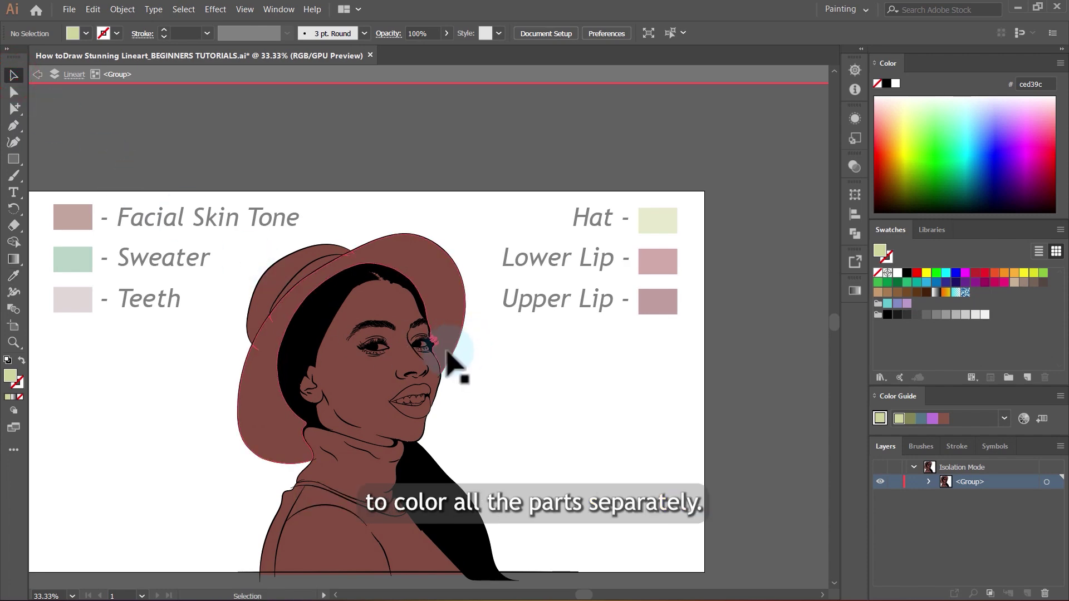
{"action": "scroll", "coordinate": [451, 353], "scroll_direction": "up", "scroll_amount": 3}
{"action": "scroll", "coordinate": [518, 341], "scroll_direction": "down", "scroll_amount": 2}
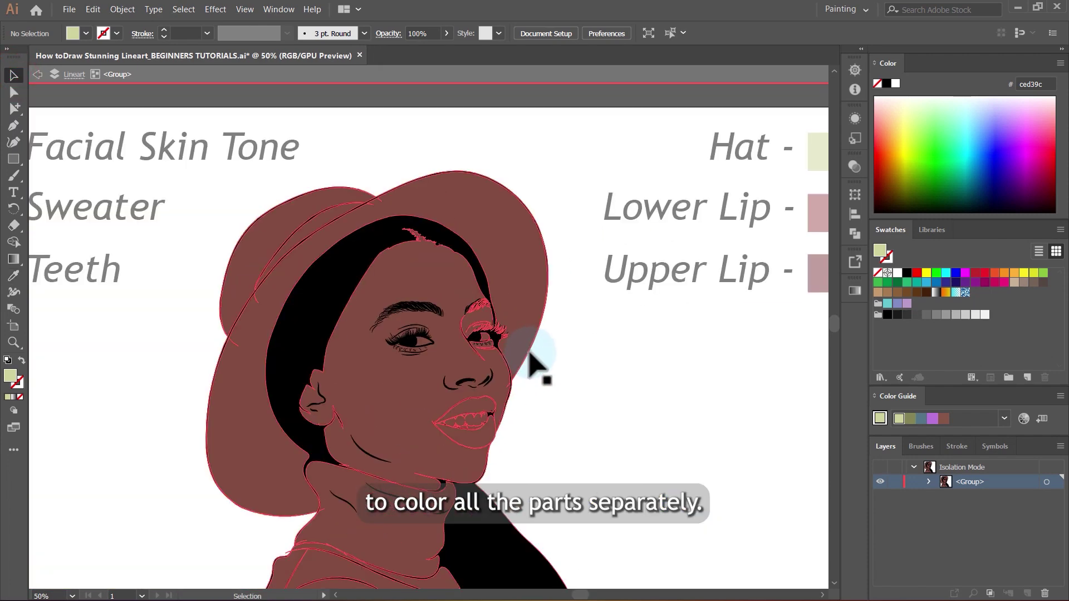
{"action": "scroll", "coordinate": [530, 357], "scroll_direction": "down", "scroll_amount": 2}
{"action": "scroll", "coordinate": [508, 293], "scroll_direction": "up", "scroll_amount": 8}
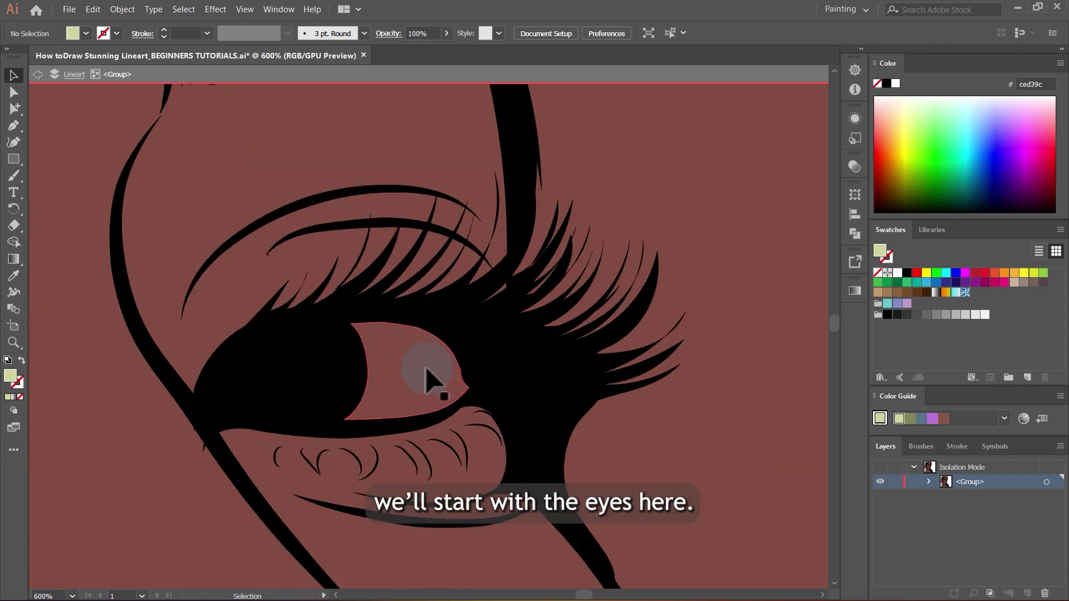
{"action": "scroll", "coordinate": [426, 379], "scroll_direction": "down", "scroll_amount": 6}
{"action": "left_click", "coordinate": [601, 393]}
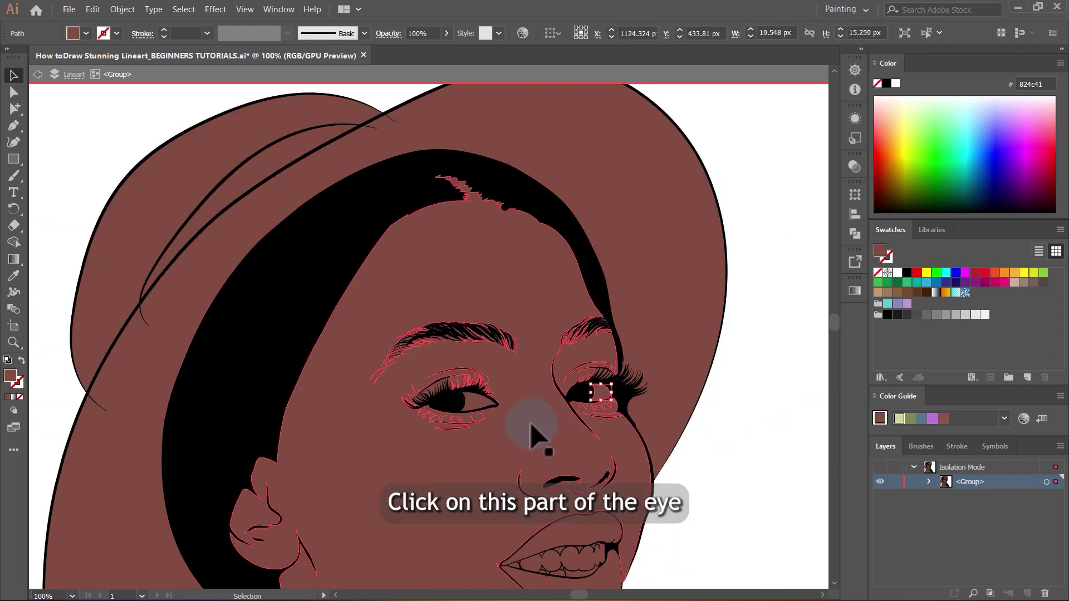
{"action": "scroll", "coordinate": [497, 428], "scroll_direction": "up", "scroll_amount": 4}
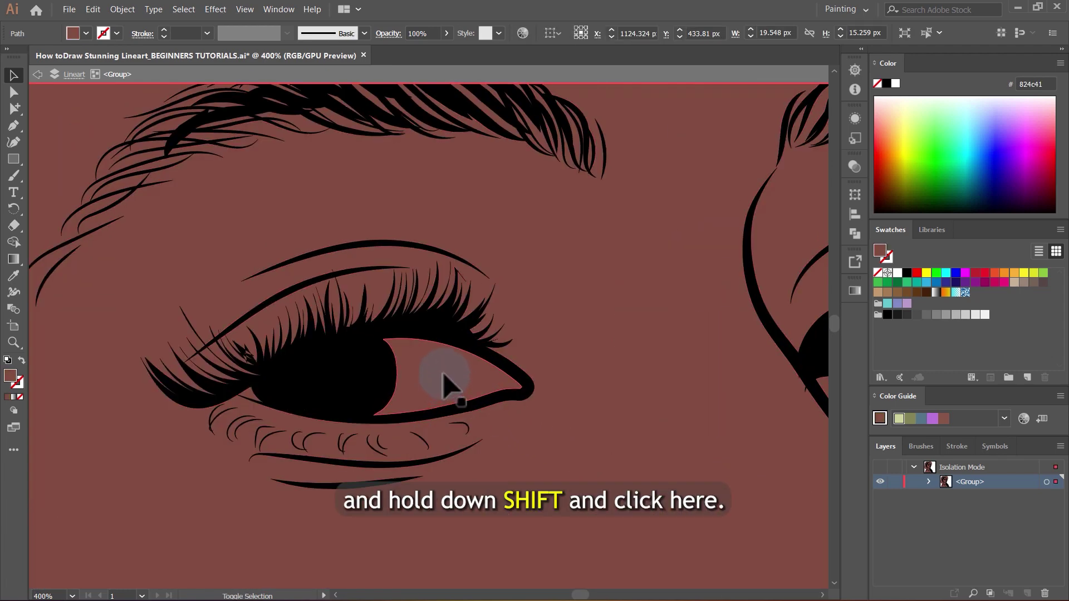
{"action": "left_click", "coordinate": [246, 417], "text": "shift"}
{"action": "scroll", "coordinate": [251, 413], "scroll_direction": "up", "scroll_amount": 5}
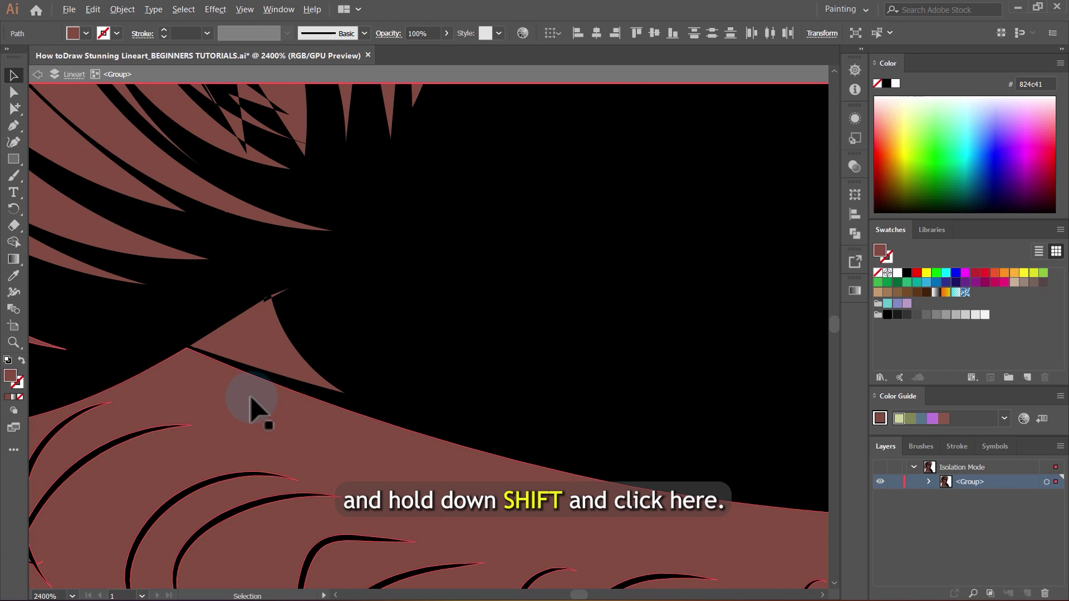
{"action": "left_click", "coordinate": [258, 345], "text": "shift"}
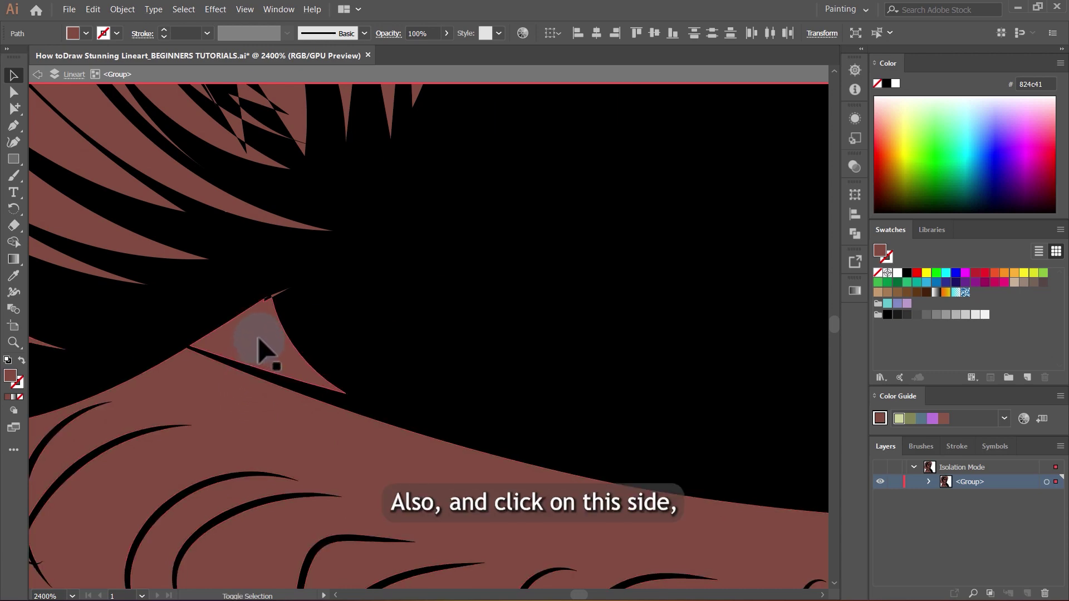
{"action": "scroll", "coordinate": [267, 370], "scroll_direction": "down", "scroll_amount": 8}
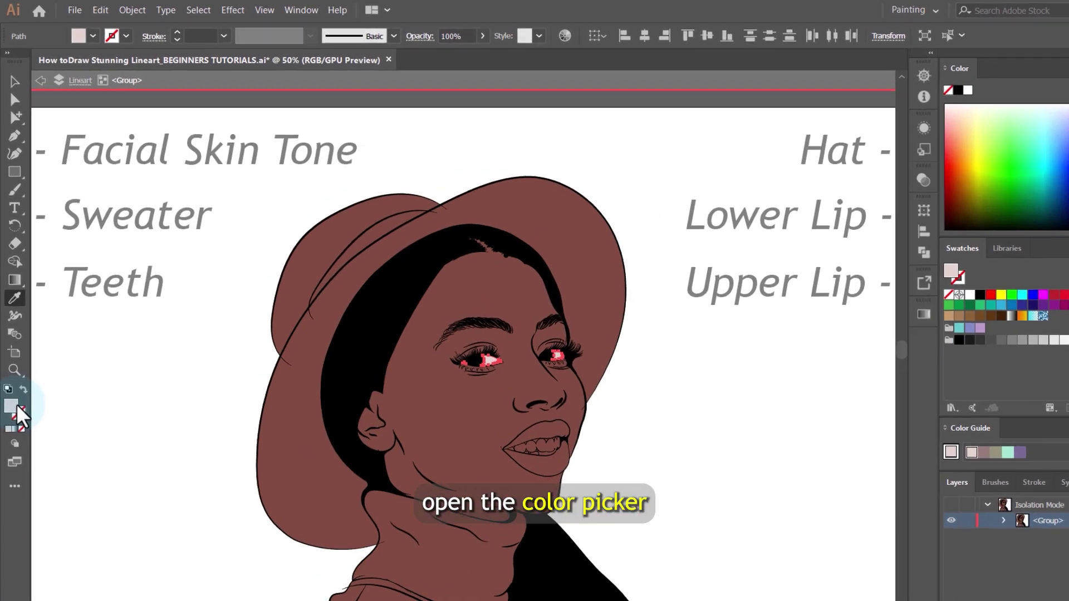
Fill the selected eye whites with the pale colour e2d3d0
{"action": "left_click", "coordinate": [14, 375]}
{"action": "double_click", "coordinate": [17, 440]}
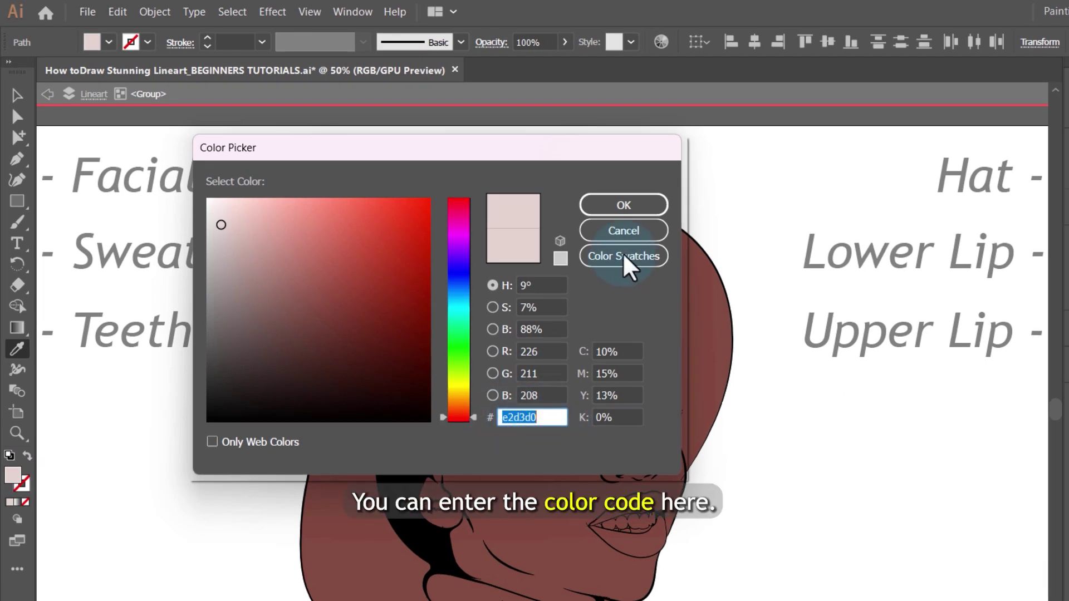
{"action": "left_click", "coordinate": [624, 205]}
{"action": "scroll", "coordinate": [583, 480], "scroll_direction": "down", "scroll_amount": 2}
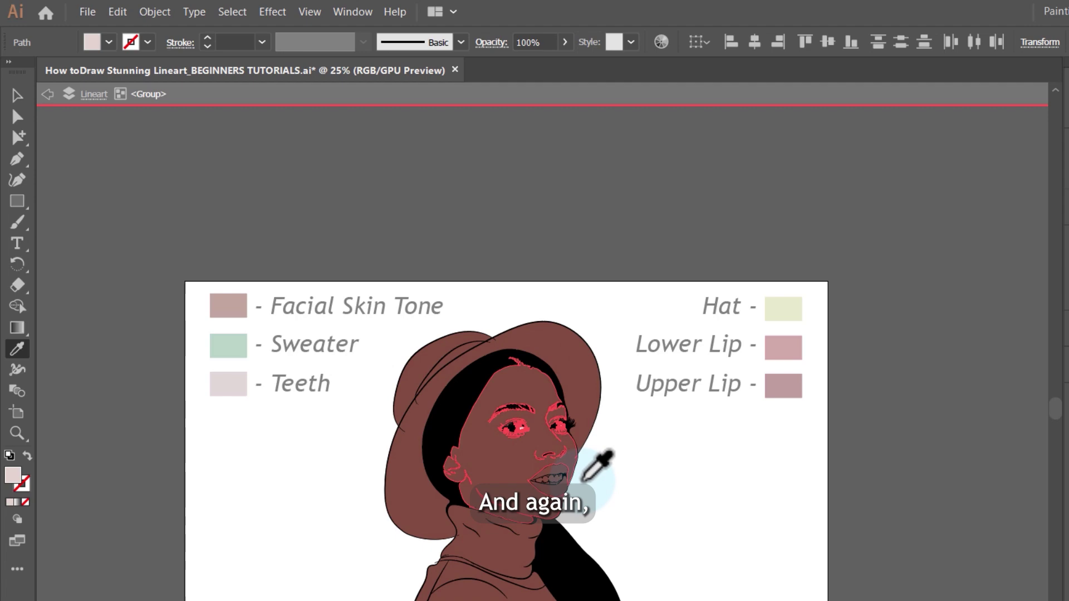
Colour the upper lip 823d3d by eyedropping the Upper Lip swatch
{"action": "scroll", "coordinate": [583, 480], "scroll_direction": "up", "scroll_amount": 2}
{"action": "key", "text": "v"}
{"action": "scroll", "coordinate": [735, 501], "scroll_direction": "down", "scroll_amount": 1}
{"action": "scroll", "coordinate": [625, 470], "scroll_direction": "up", "scroll_amount": 2}
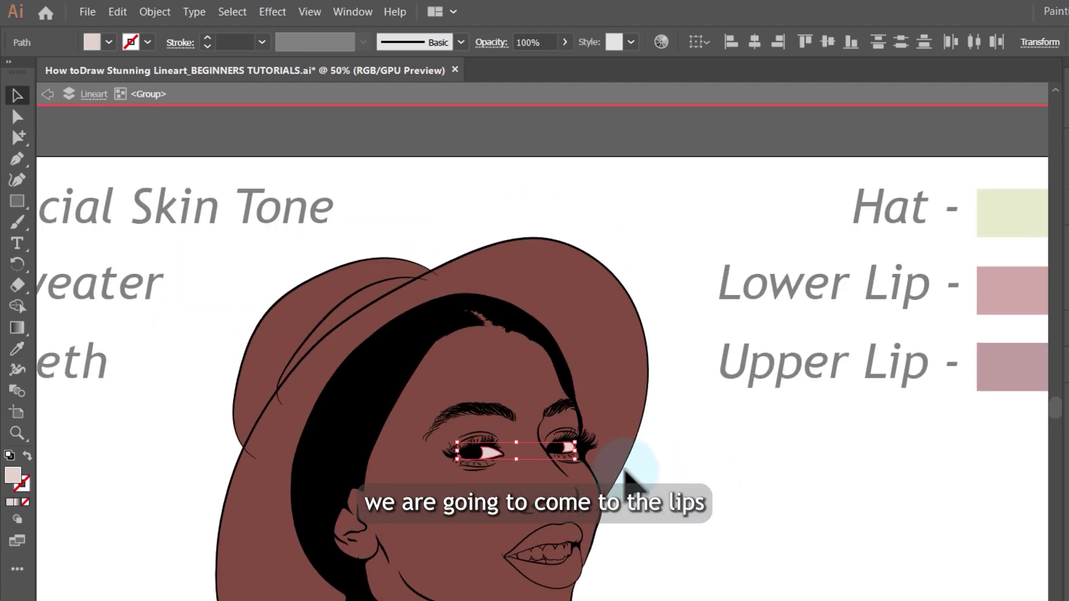
{"action": "scroll", "coordinate": [625, 471], "scroll_direction": "up", "scroll_amount": 3}
{"action": "left_click", "coordinate": [556, 464]}
{"action": "scroll", "coordinate": [496, 465], "scroll_direction": "up", "scroll_amount": 1}
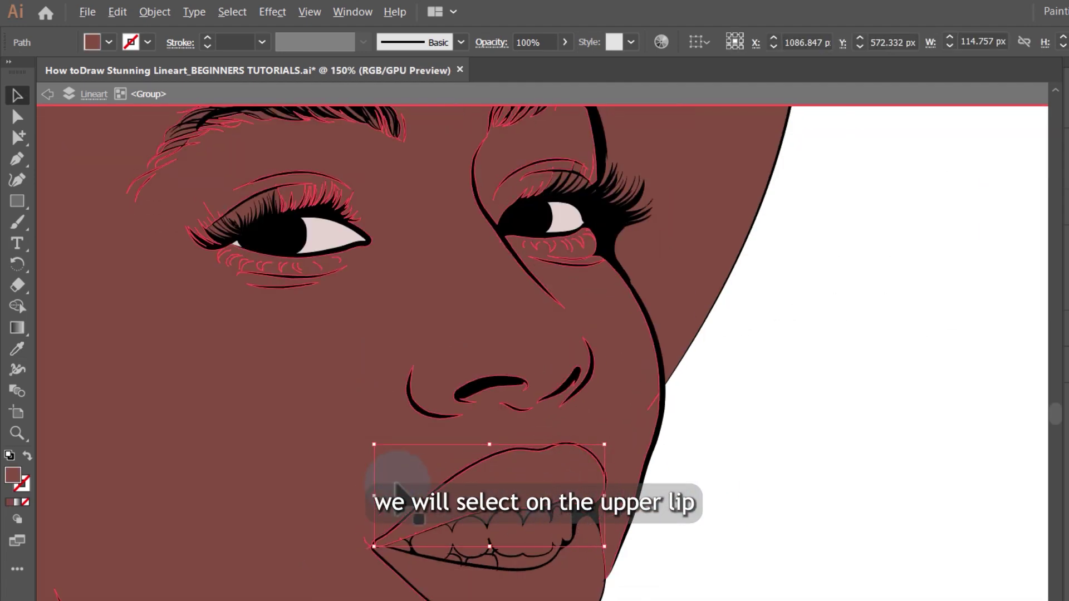
{"action": "scroll", "coordinate": [396, 490], "scroll_direction": "down", "scroll_amount": 3}
{"action": "scroll", "coordinate": [396, 484], "scroll_direction": "up", "scroll_amount": 2}
{"action": "key", "text": "i"}
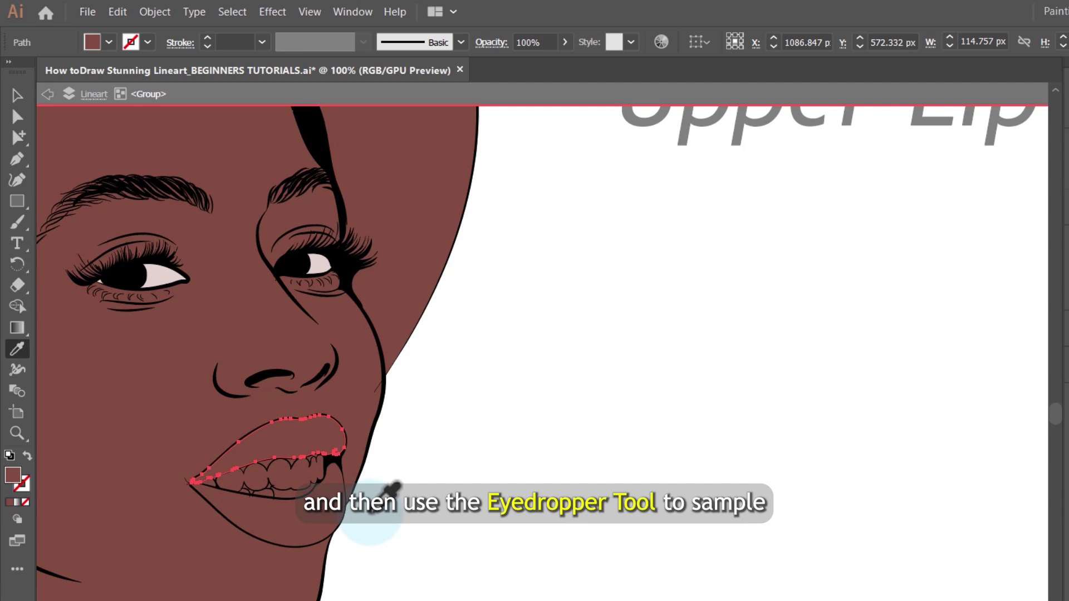
{"action": "scroll", "coordinate": [384, 496], "scroll_direction": "down", "scroll_amount": 3}
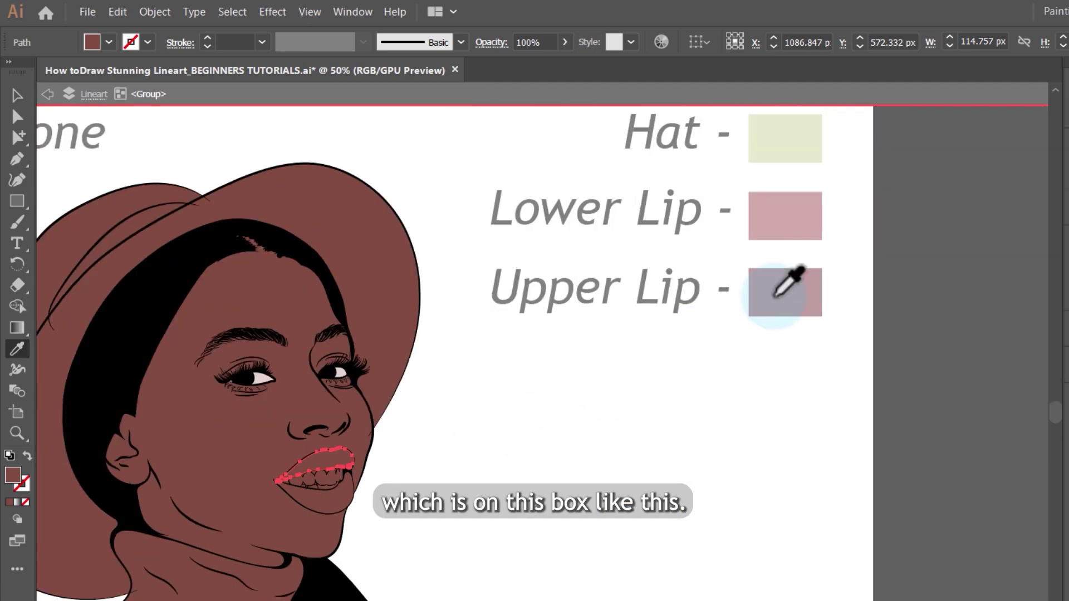
{"action": "left_click", "coordinate": [775, 296]}
{"action": "scroll", "coordinate": [328, 467], "scroll_direction": "up", "scroll_amount": 5}
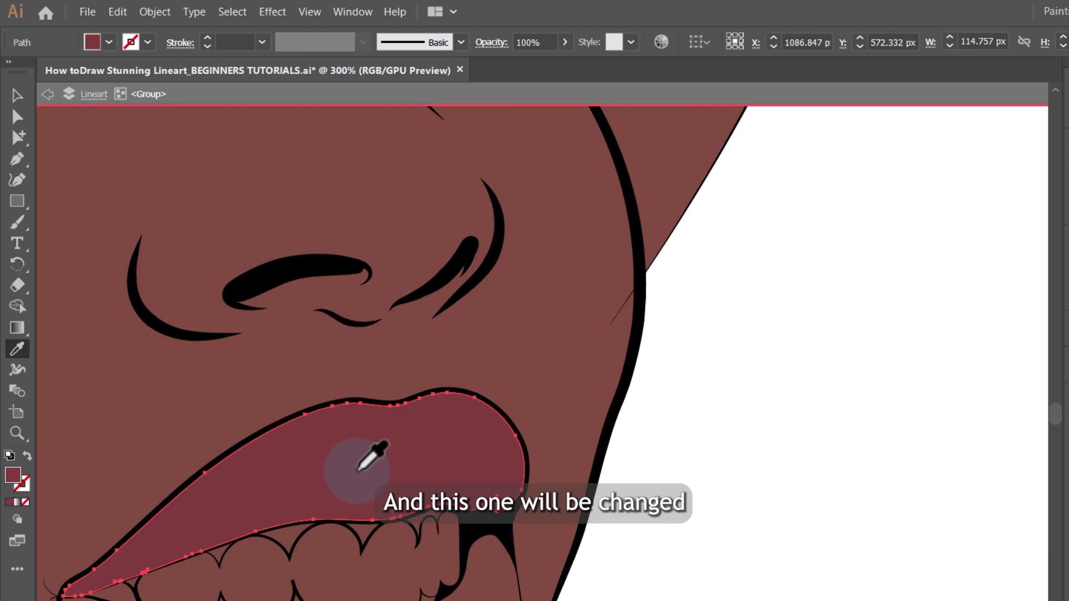
{"action": "scroll", "coordinate": [423, 426], "scroll_direction": "down", "scroll_amount": 4}
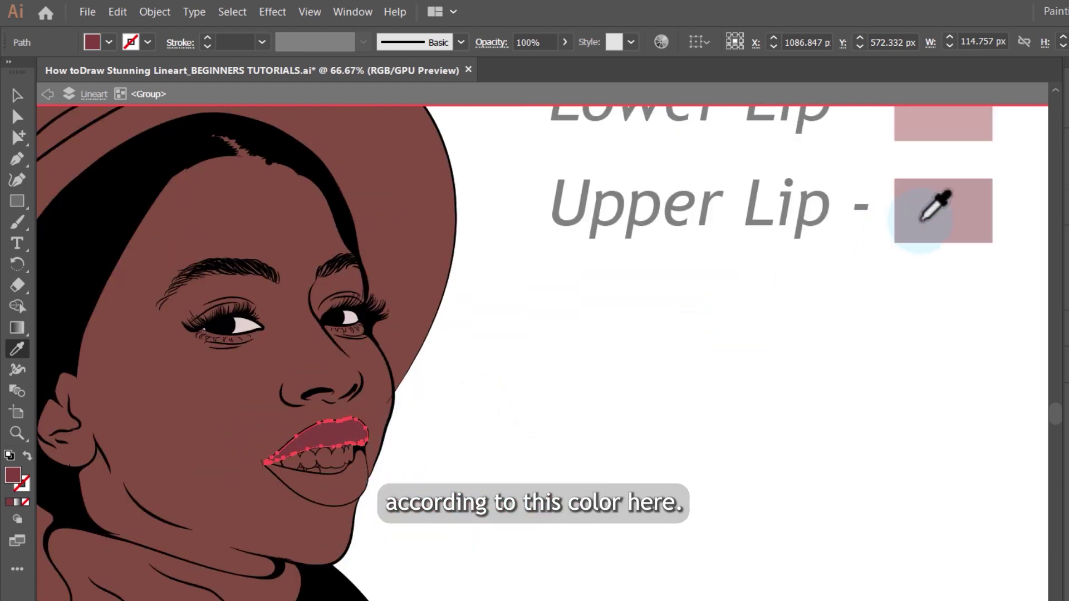
Colour the lower lip a05555 by eyedropping the Lower Lip swatch
{"action": "key", "text": "v"}
{"action": "scroll", "coordinate": [369, 464], "scroll_direction": "up", "scroll_amount": 2}
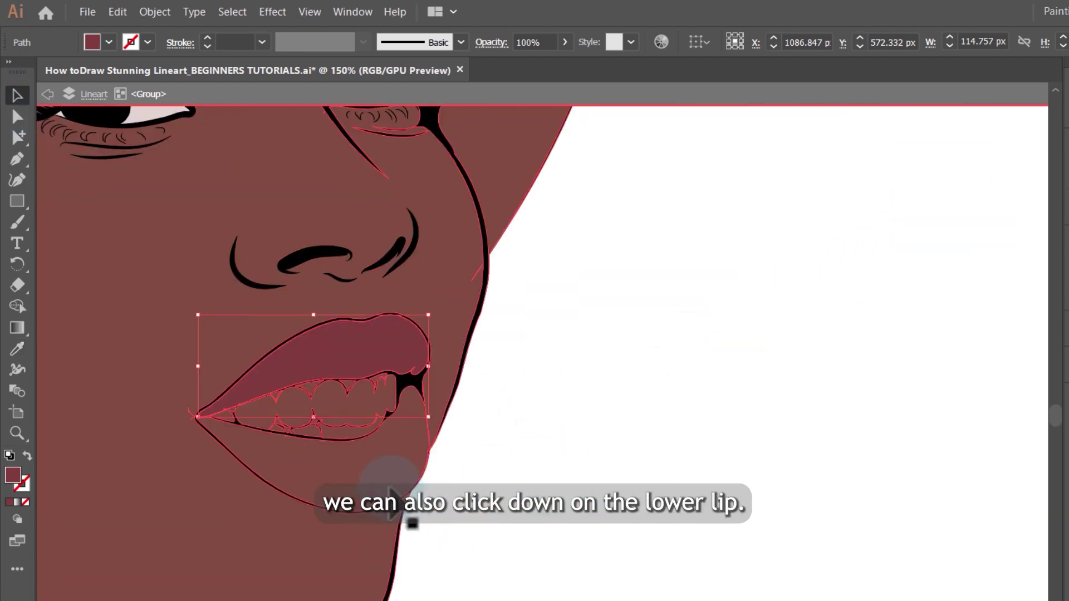
{"action": "left_click", "coordinate": [385, 462]}
{"action": "scroll", "coordinate": [383, 458], "scroll_direction": "down", "scroll_amount": 3}
{"action": "key", "text": "i"}
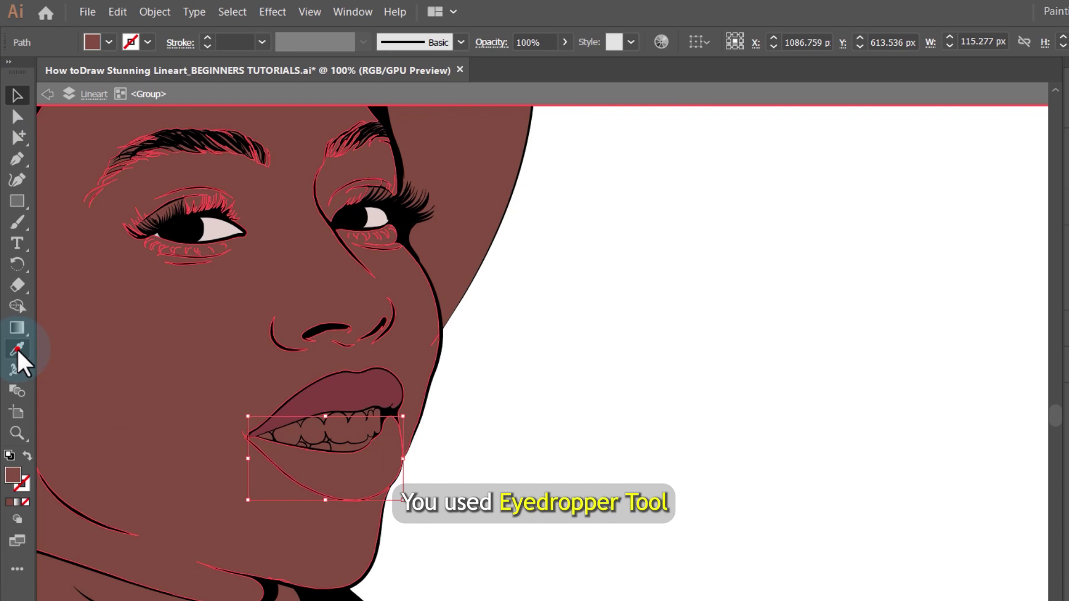
{"action": "scroll", "coordinate": [572, 446], "scroll_direction": "down", "scroll_amount": 1}
{"action": "scroll", "coordinate": [639, 298], "scroll_direction": "up", "scroll_amount": 1}
{"action": "scroll", "coordinate": [643, 298], "scroll_direction": "up", "scroll_amount": 3}
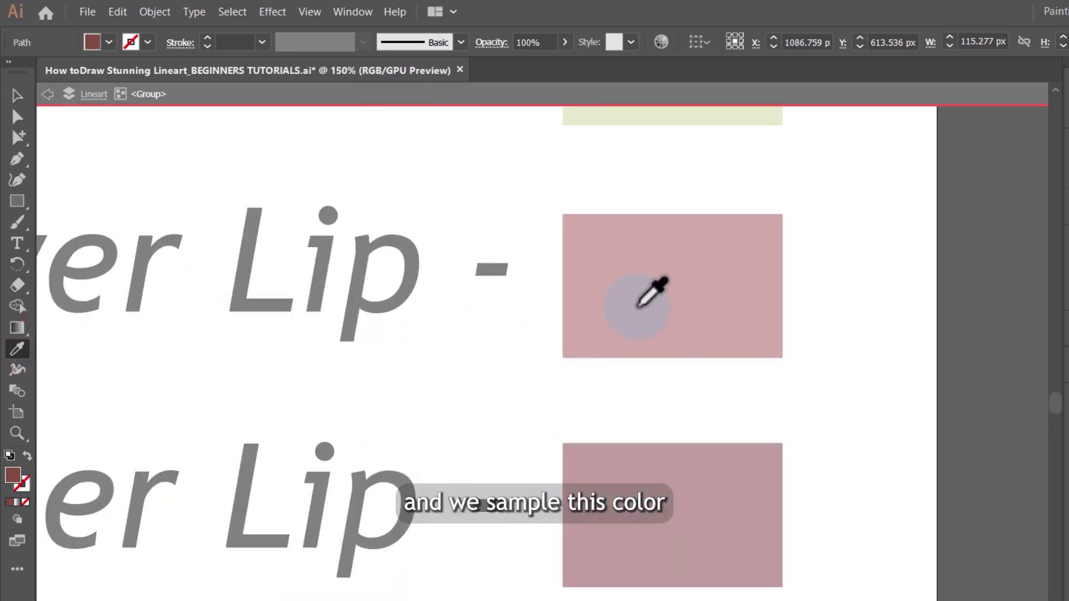
{"action": "left_click", "coordinate": [569, 455]}
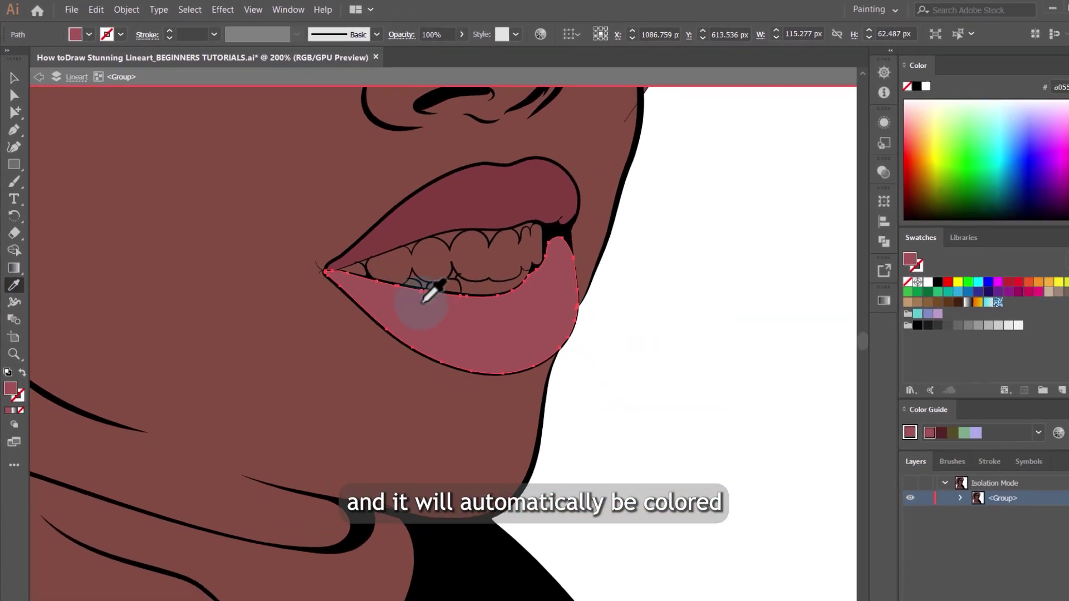
{"action": "scroll", "coordinate": [352, 294], "scroll_direction": "down", "scroll_amount": 3}
{"action": "scroll", "coordinate": [557, 211], "scroll_direction": "down", "scroll_amount": 2}
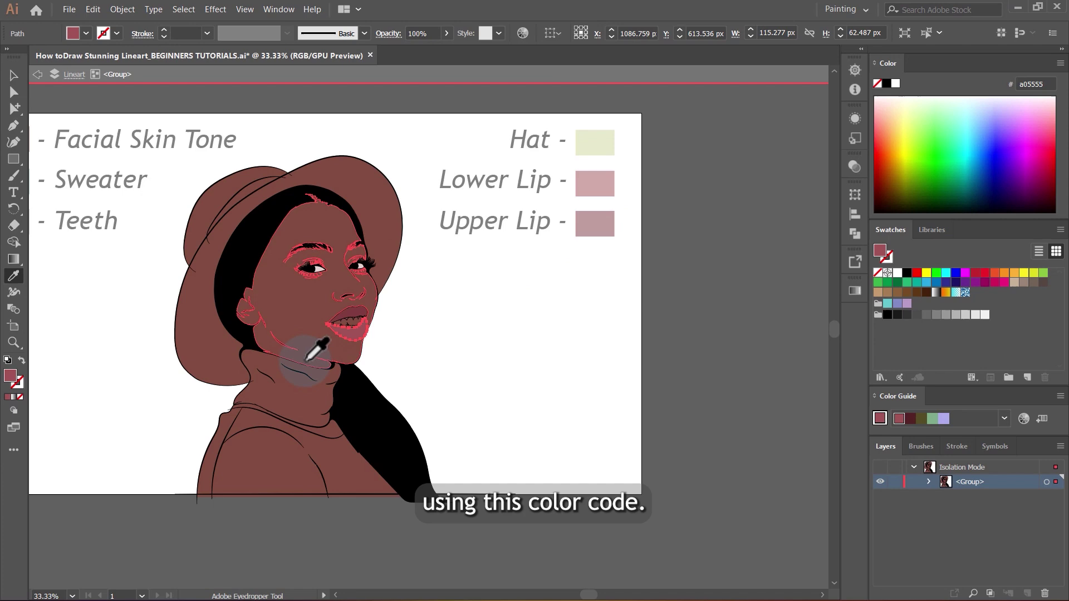
{"action": "scroll", "coordinate": [334, 334], "scroll_direction": "up", "scroll_amount": 1}
Verify both lips' fill hex codes in the Color Picker and fit the artboard in view
{"action": "double_click", "coordinate": [10, 375]}
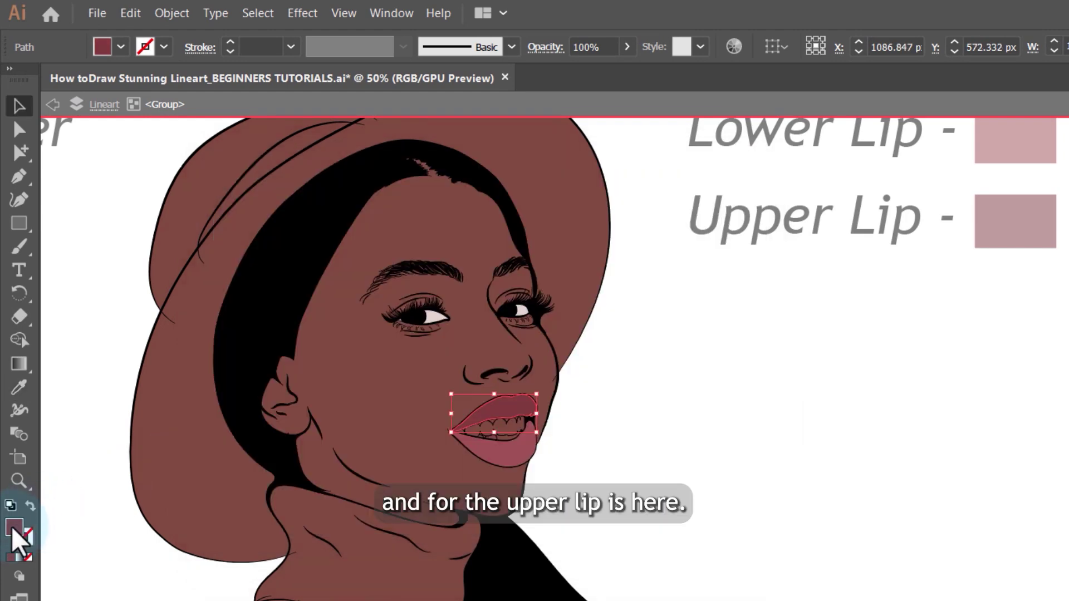
{"action": "double_click", "coordinate": [13, 529]}
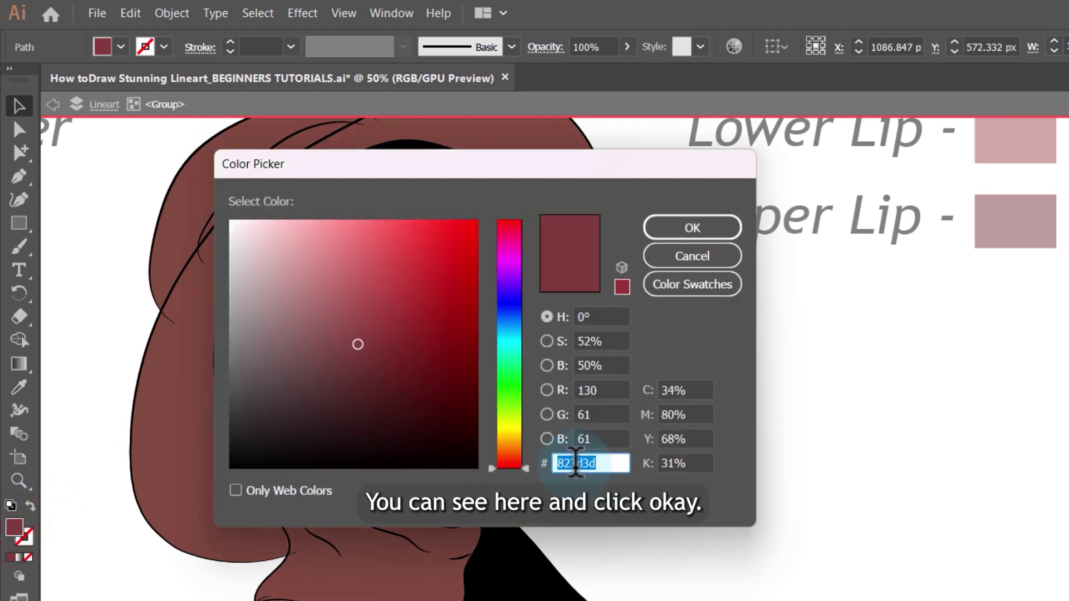
{"action": "key", "text": "Return"}
{"action": "key", "text": "ctrl+0"}
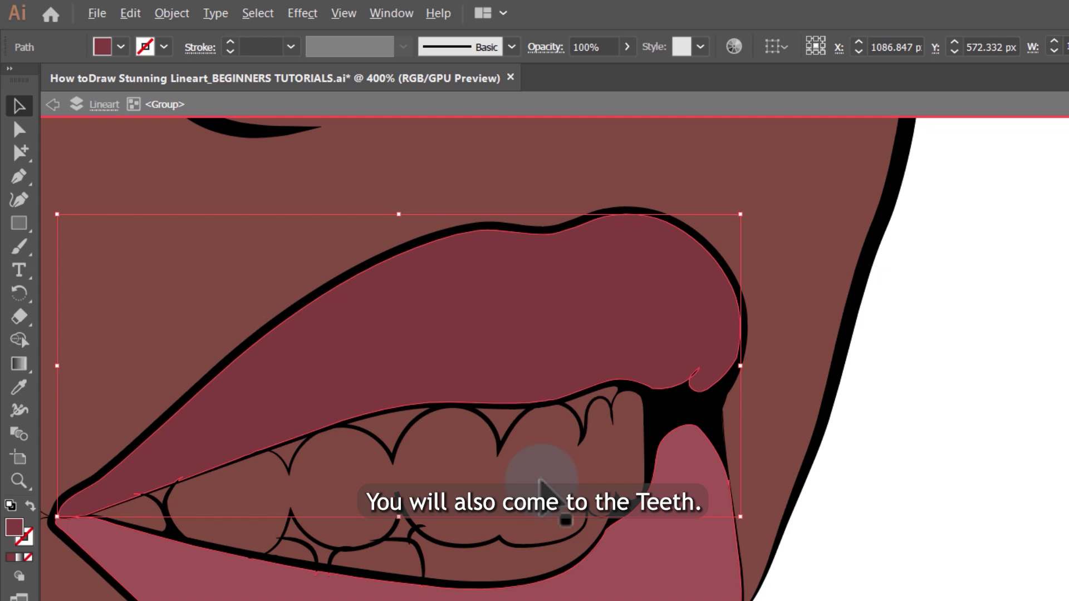
Fill the upper teeth with the pale Teeth sample colour and check its code, c1b0b0
{"action": "left_click", "coordinate": [541, 478]}
{"action": "scroll", "coordinate": [541, 478], "scroll_direction": "down", "scroll_amount": 4}
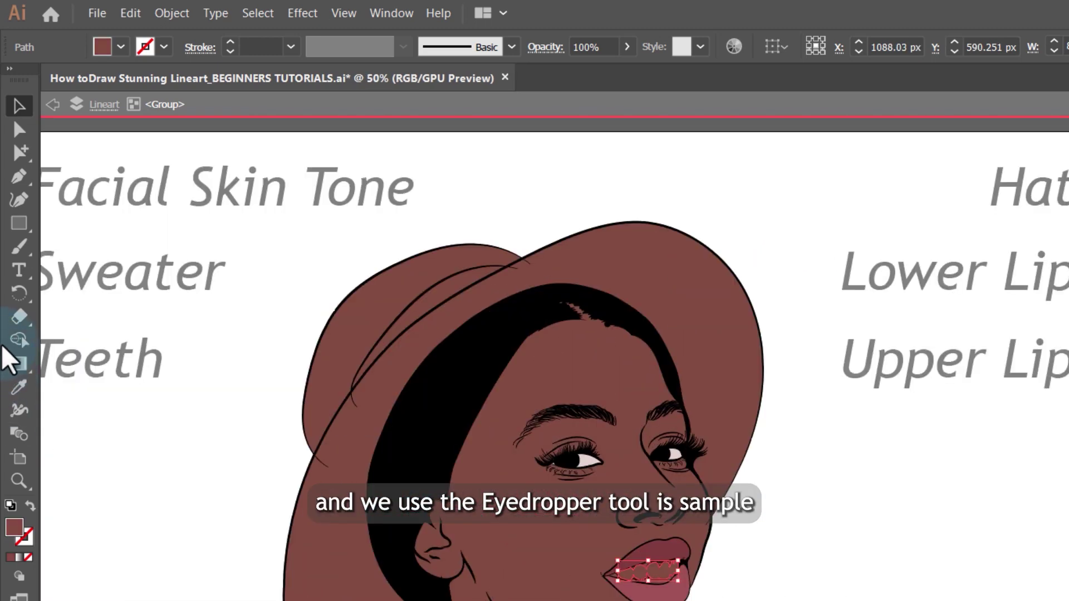
{"action": "left_click", "coordinate": [20, 390]}
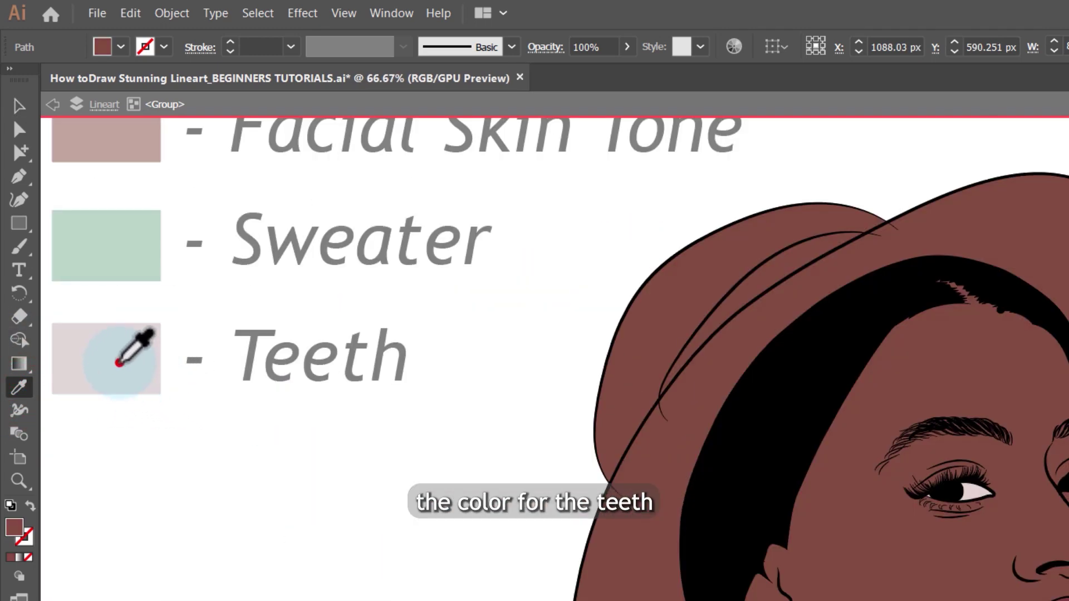
{"action": "left_click", "coordinate": [120, 363]}
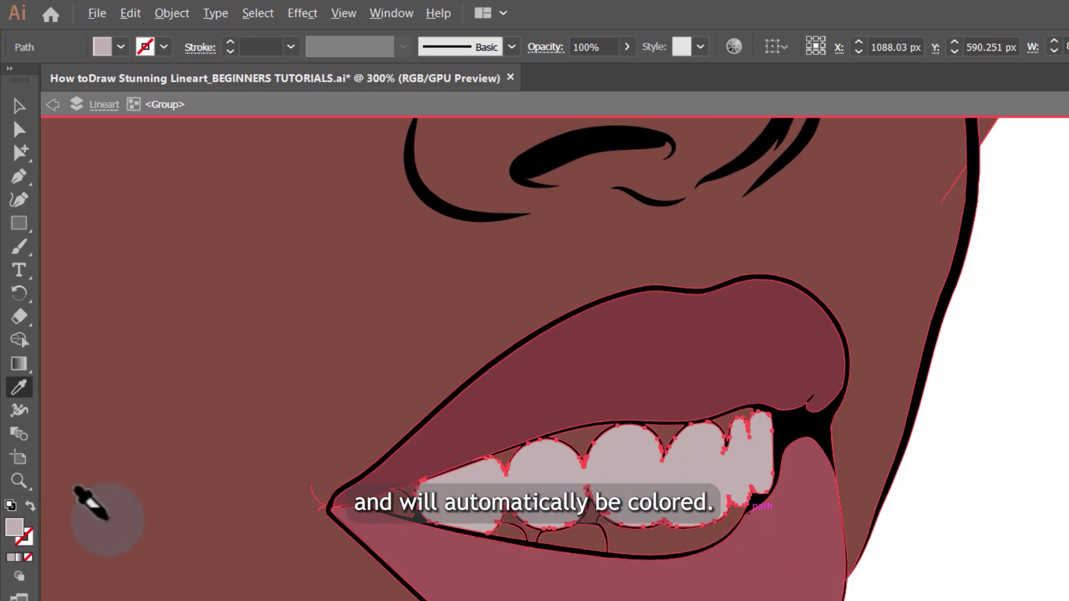
{"action": "double_click", "coordinate": [14, 526]}
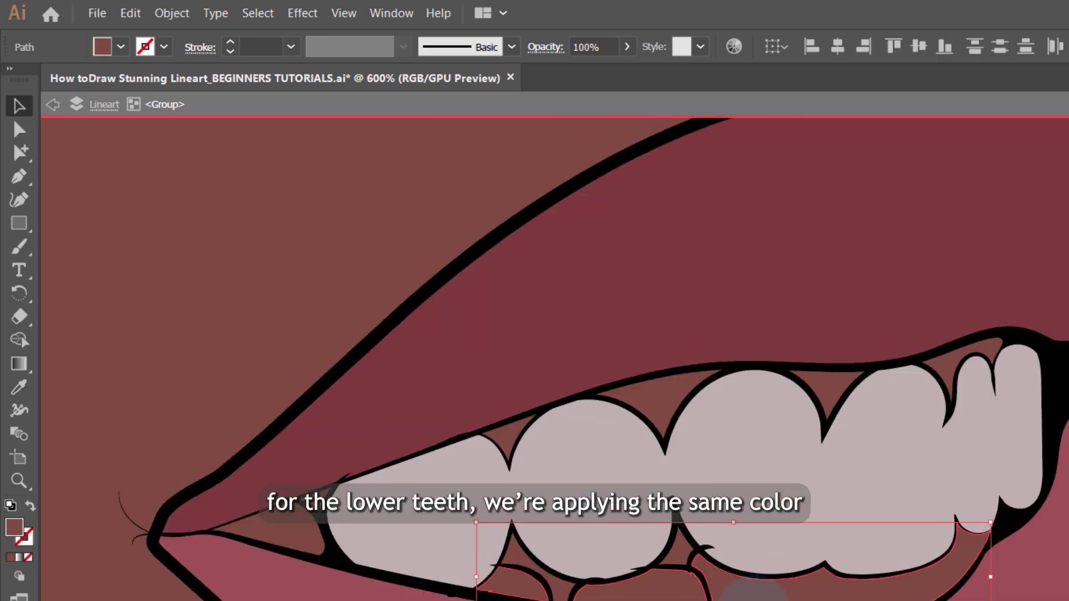
Give the lower teeth the same pale c1b0b0 colour, then deselect everything
{"action": "scroll", "coordinate": [859, 580], "scroll_direction": "up", "scroll_amount": 3}
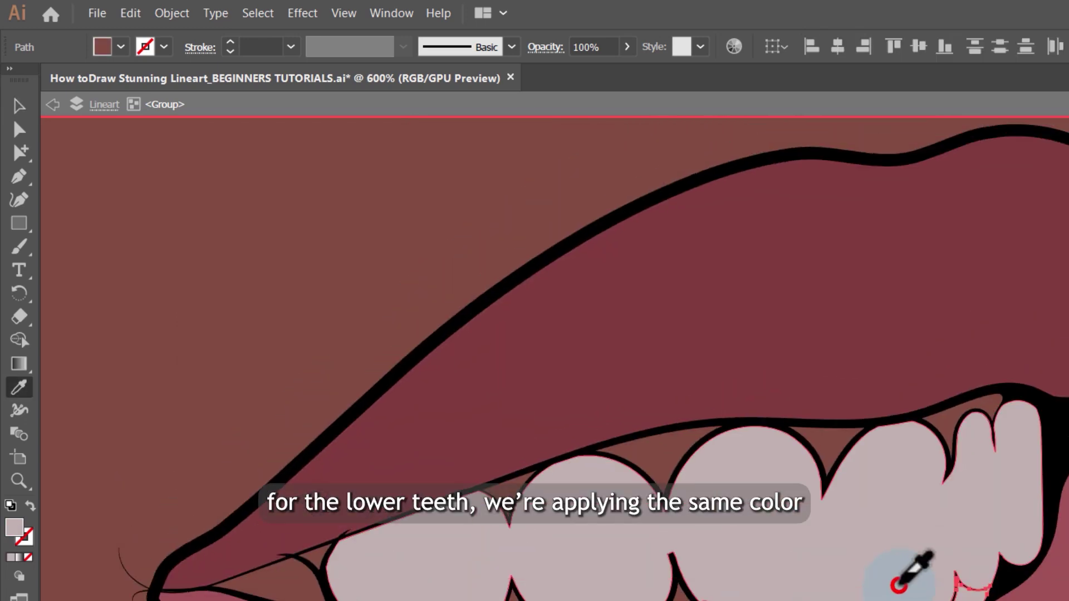
{"action": "left_click", "coordinate": [898, 586]}
{"action": "key", "text": "ctrl+0"}
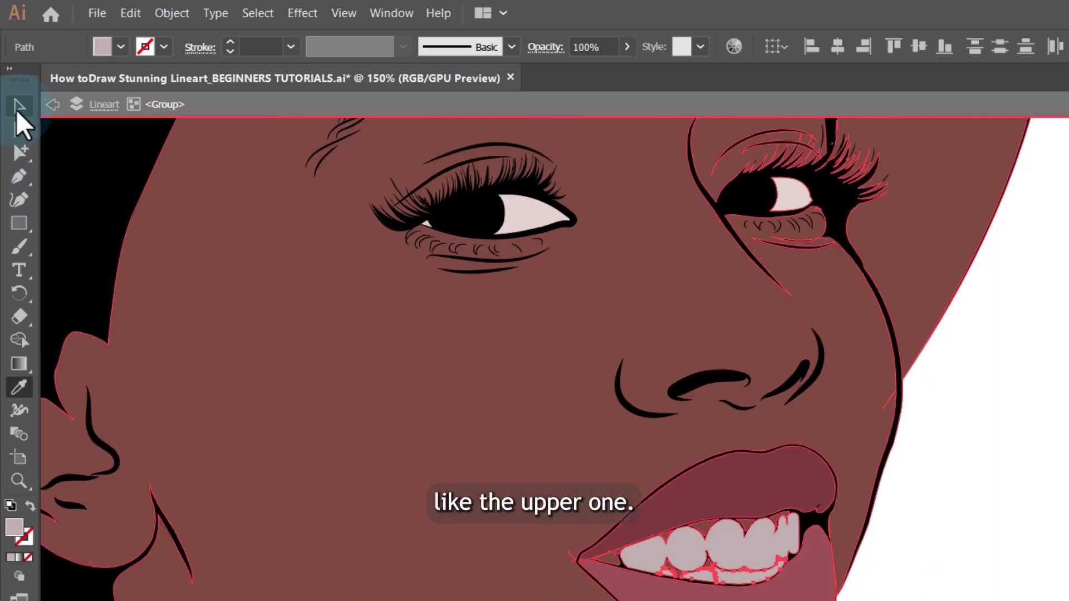
{"action": "left_click", "coordinate": [16, 109]}
{"action": "left_click", "coordinate": [953, 578]}
{"action": "left_click_drag", "start_coordinate": [764, 544], "coordinate": [534, 523]}
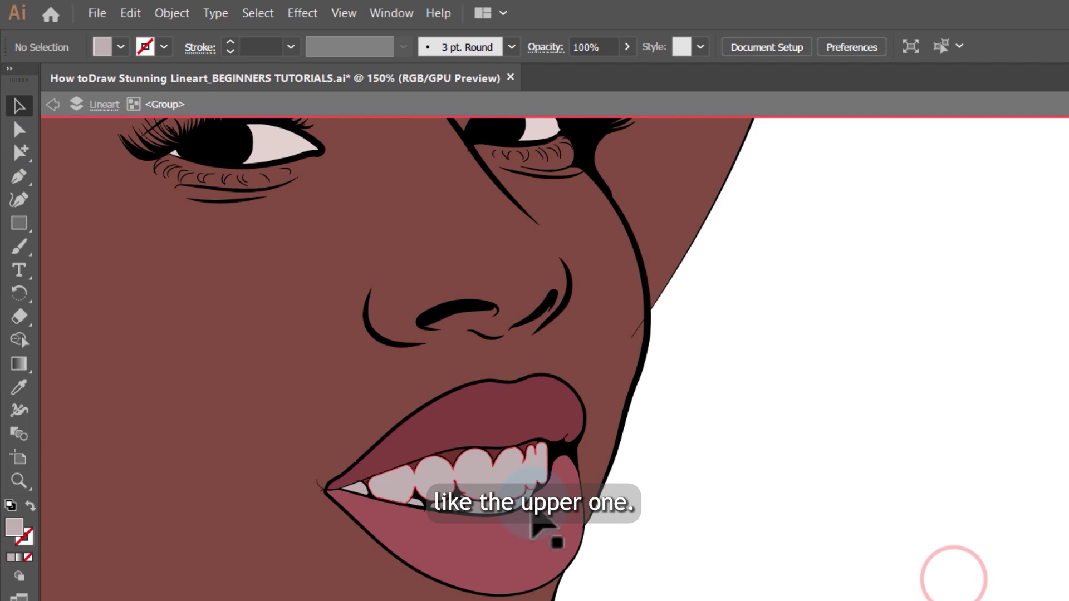
{"action": "scroll", "coordinate": [532, 512], "scroll_direction": "down", "scroll_amount": 5}
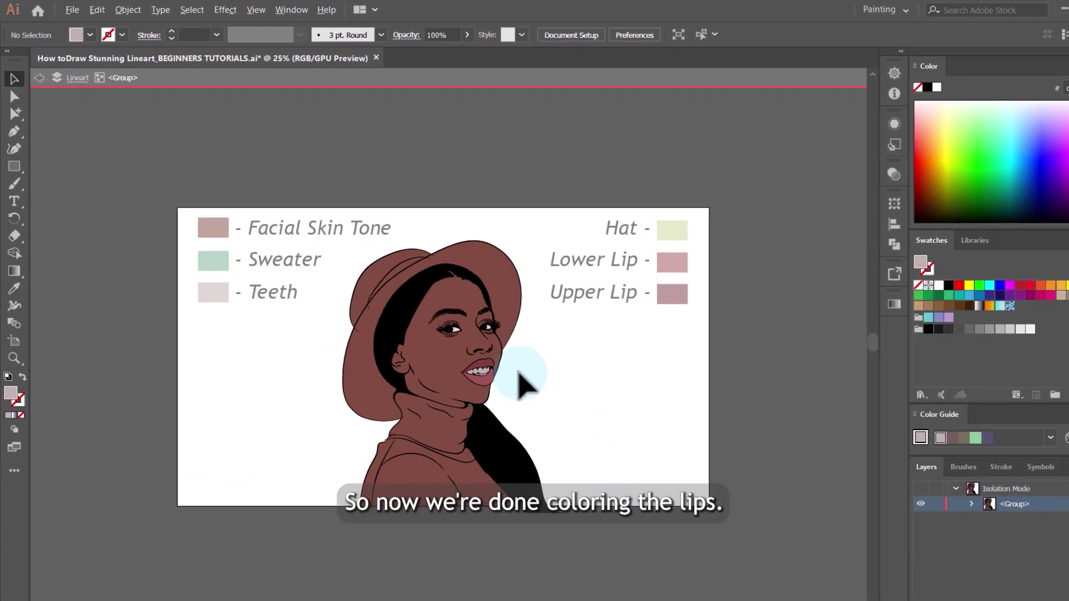
Select the main hat shape together with the upper hat band
{"action": "scroll", "coordinate": [522, 362], "scroll_direction": "up", "scroll_amount": 2}
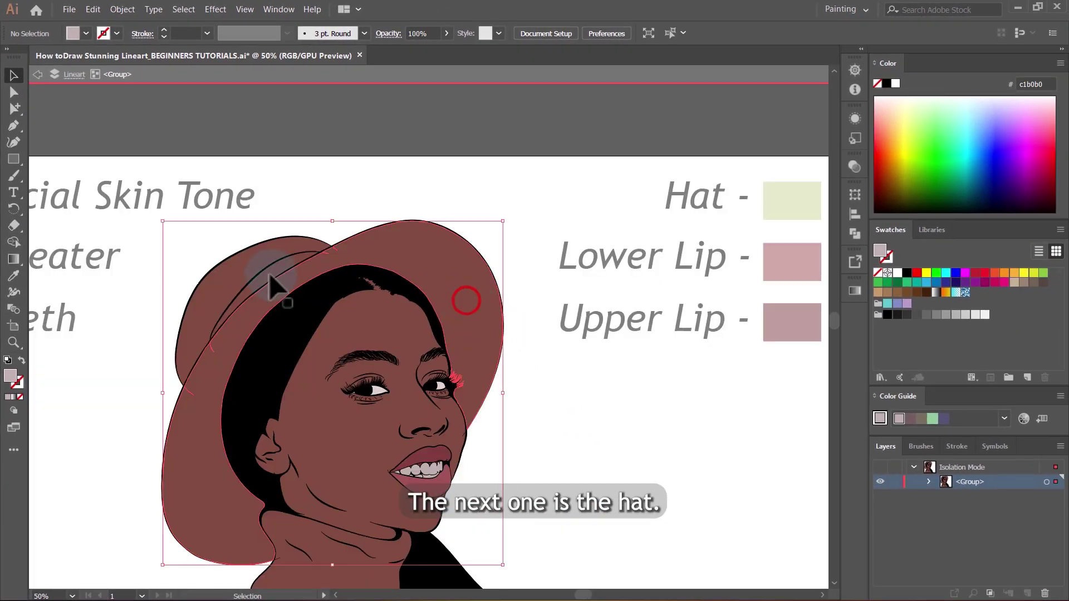
{"action": "left_click", "coordinate": [269, 275]}
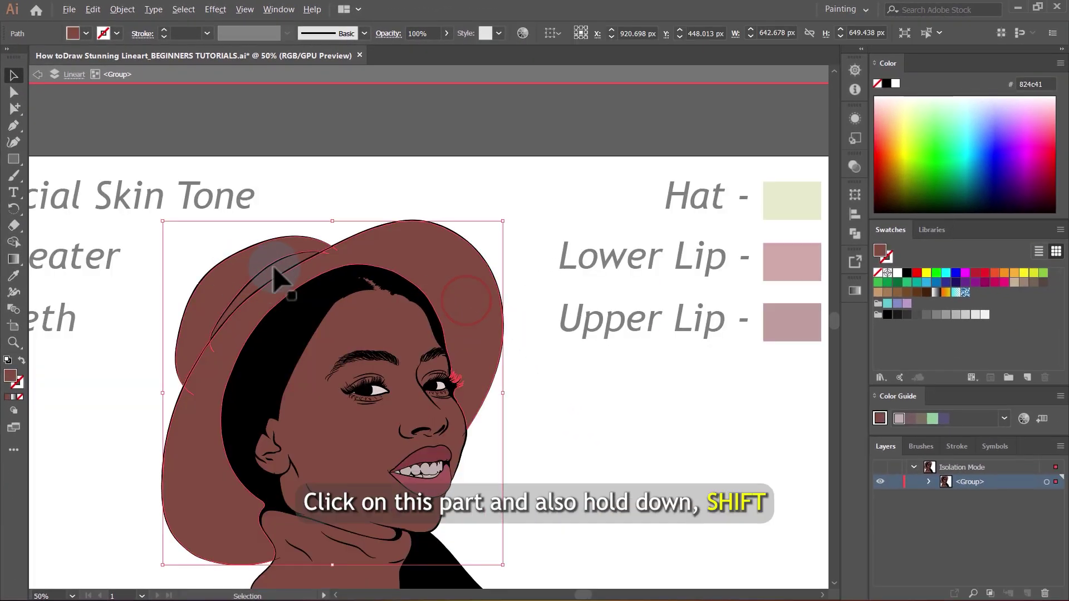
{"action": "scroll", "coordinate": [332, 261], "scroll_direction": "up", "scroll_amount": 2}
{"action": "scroll", "coordinate": [521, 259], "scroll_direction": "down", "scroll_amount": 2}
{"action": "scroll", "coordinate": [308, 276], "scroll_direction": "up", "scroll_amount": 3}
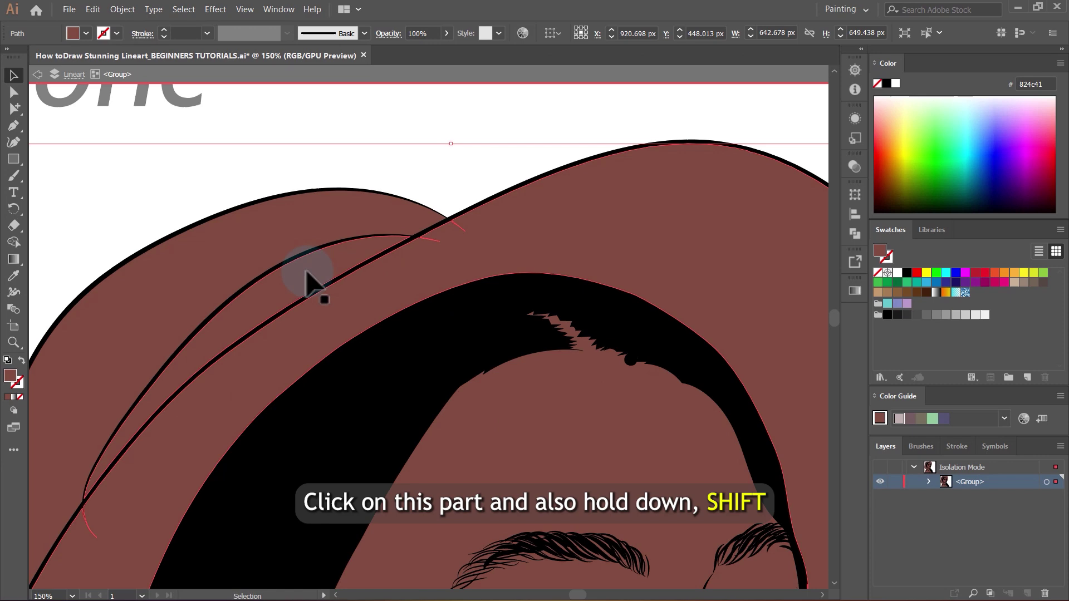
{"action": "left_click", "coordinate": [296, 230], "text": "shift"}
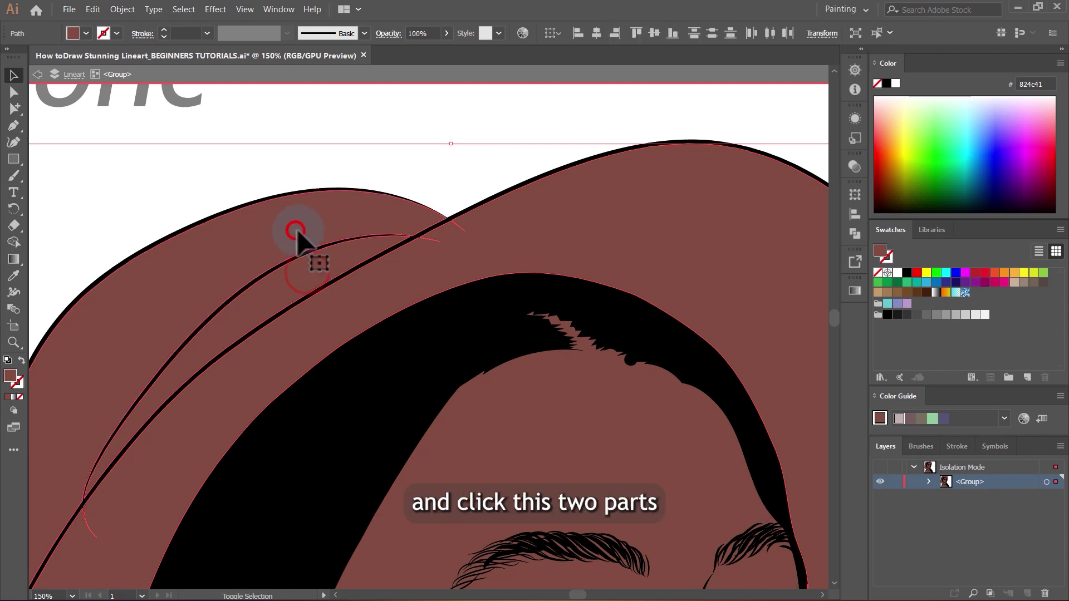
{"action": "scroll", "coordinate": [432, 272], "scroll_direction": "down", "scroll_amount": 3}
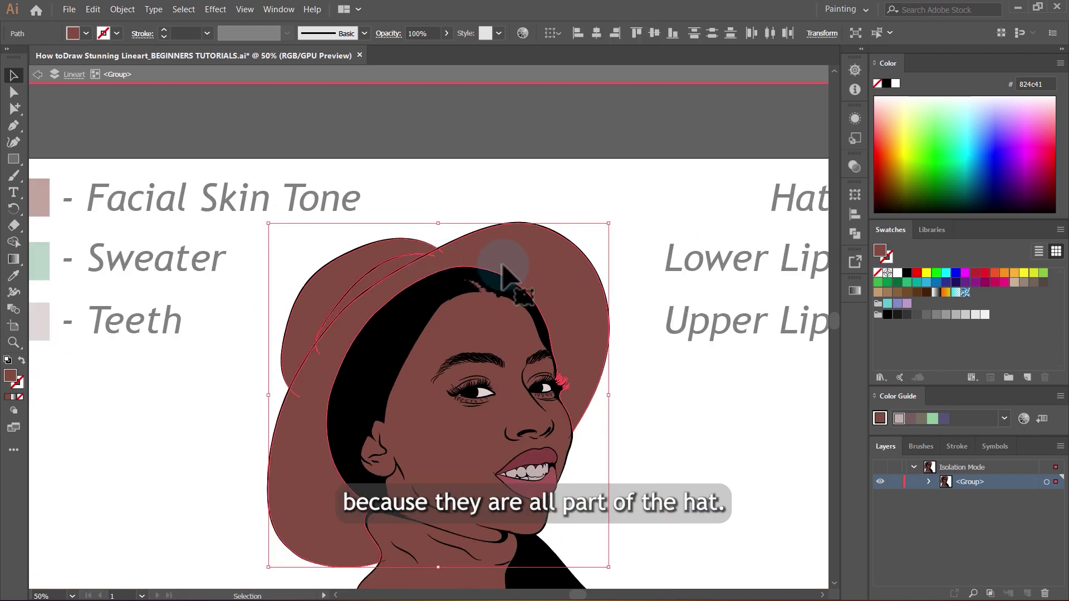
{"action": "scroll", "coordinate": [300, 275], "scroll_direction": "down", "scroll_amount": 1}
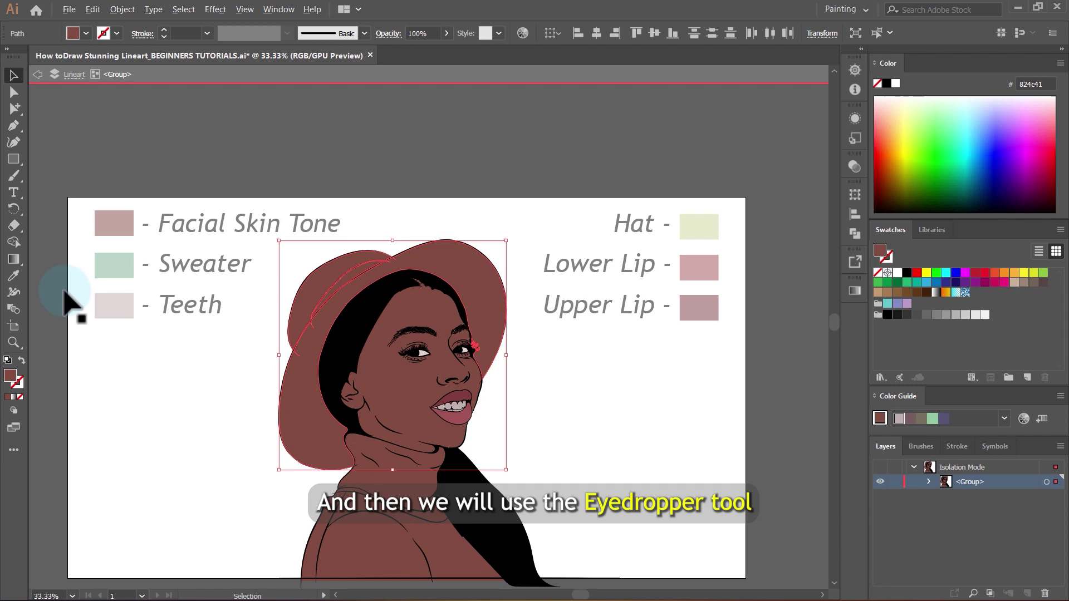
Sample the Hat swatch onto the hat pieces and confirm the fill is ced39c
{"action": "key", "text": "ctrl+plus"}
{"action": "left_click", "coordinate": [14, 276]}
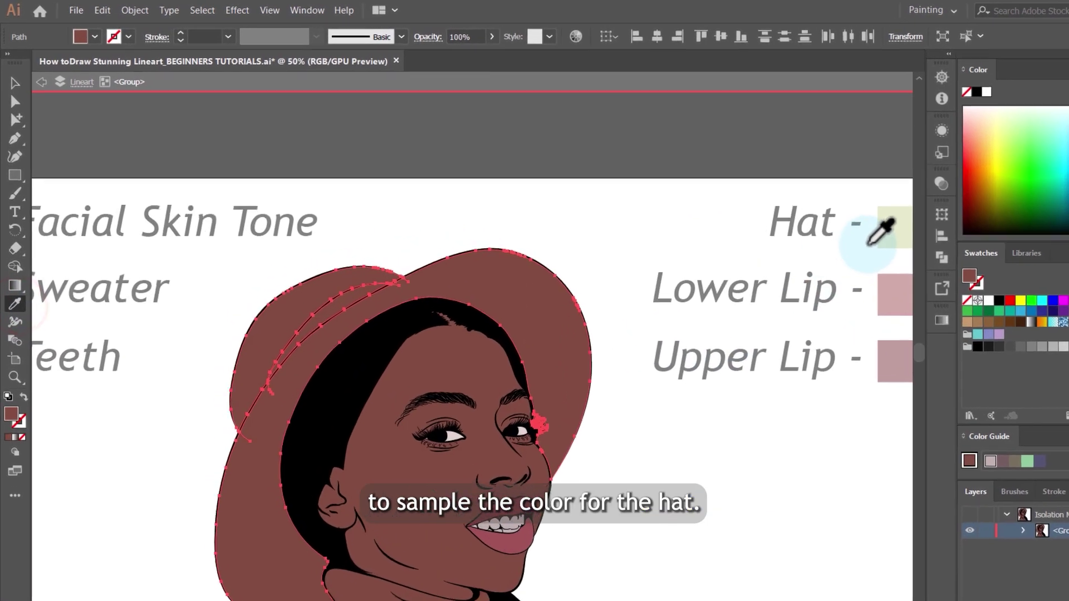
{"action": "left_click", "coordinate": [884, 233]}
{"action": "double_click", "coordinate": [10, 415]}
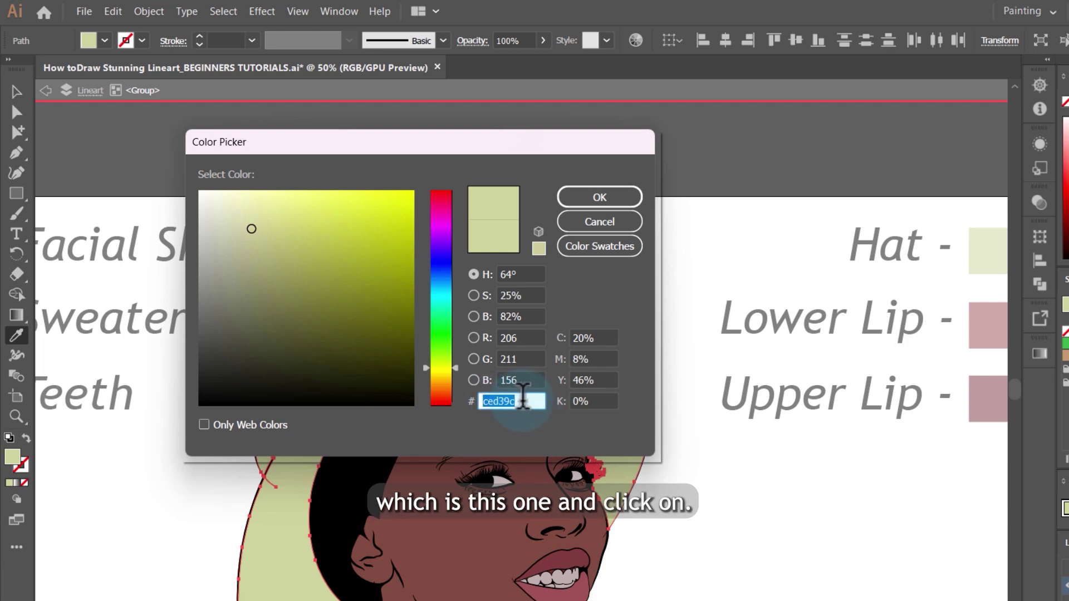
{"action": "left_click", "coordinate": [596, 198]}
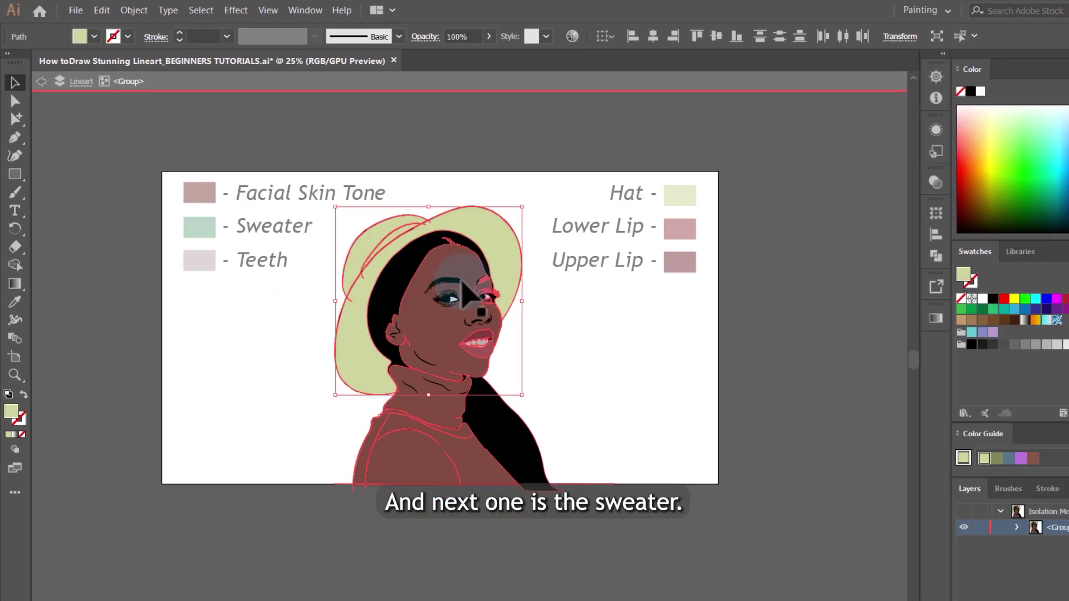
Select the turtleneck collar and the sweater body together
{"action": "key", "text": "v"}
{"action": "scroll", "coordinate": [481, 480], "scroll_direction": "up", "scroll_amount": 2}
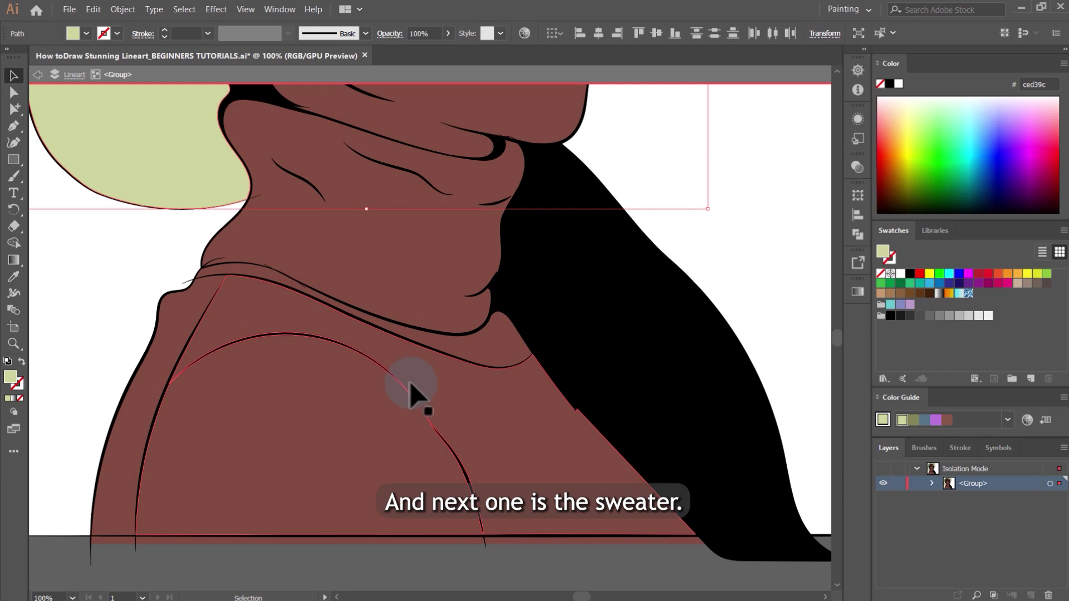
{"action": "left_click", "coordinate": [412, 256]}
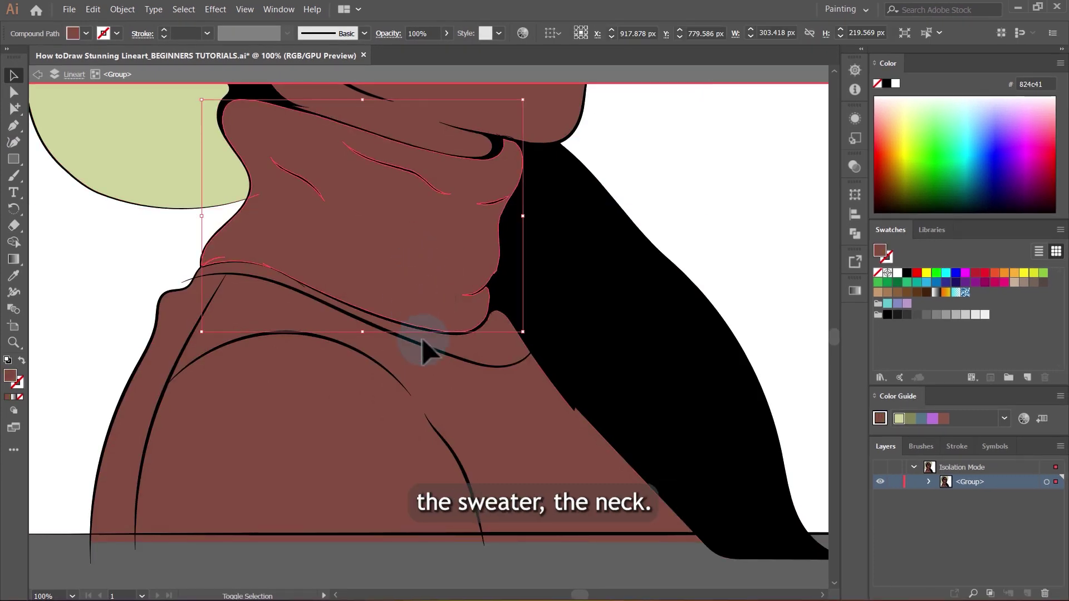
{"action": "left_click", "coordinate": [493, 414], "text": "shift"}
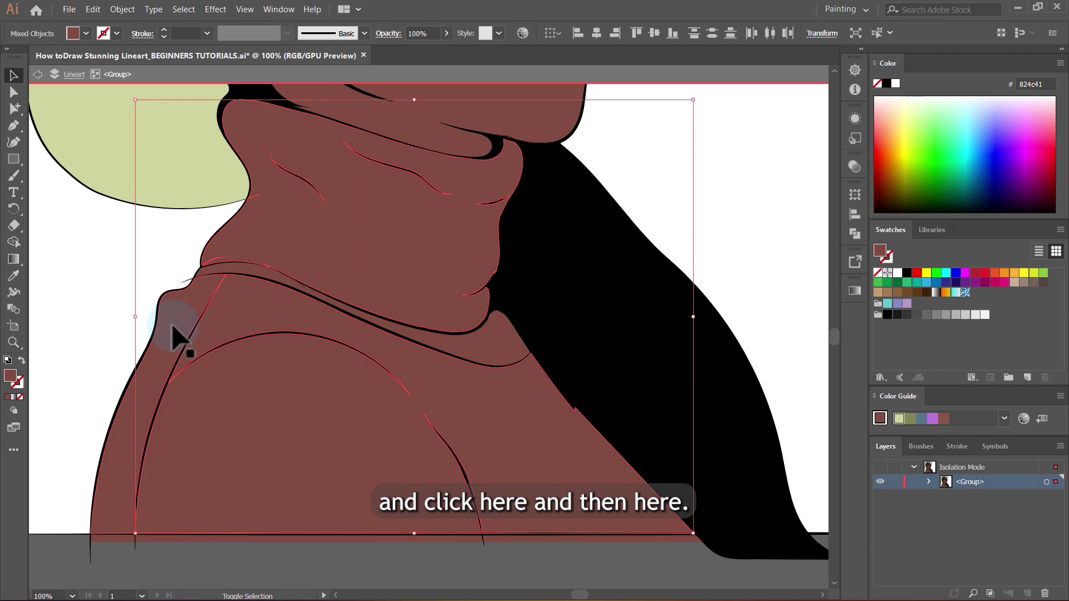
{"action": "scroll", "coordinate": [250, 438], "scroll_direction": "down", "scroll_amount": 2}
{"action": "scroll", "coordinate": [287, 484], "scroll_direction": "up", "scroll_amount": 3}
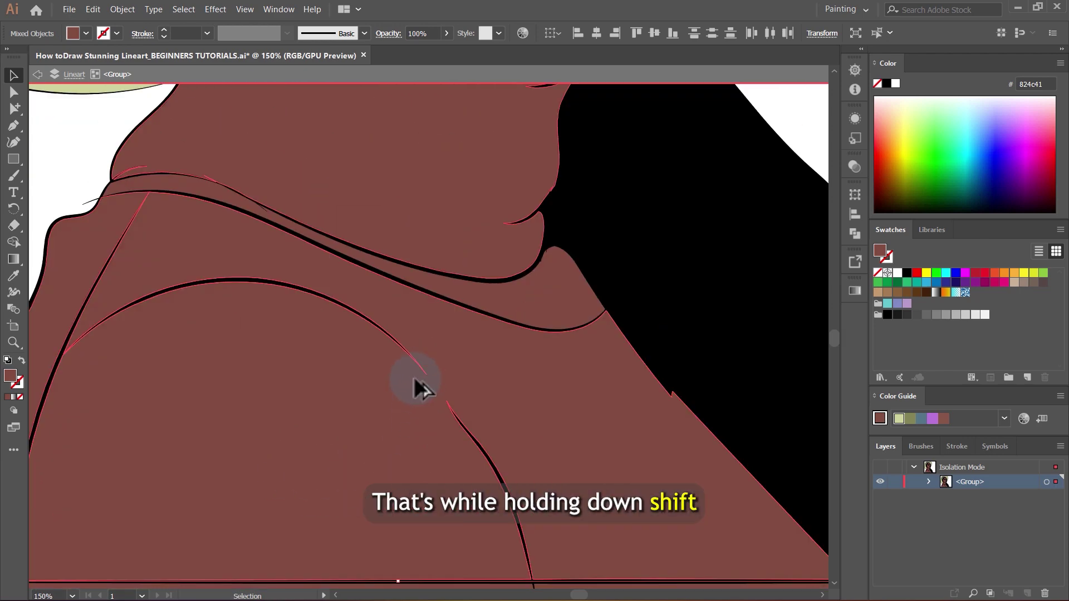
{"action": "scroll", "coordinate": [415, 377], "scroll_direction": "down", "scroll_amount": 3}
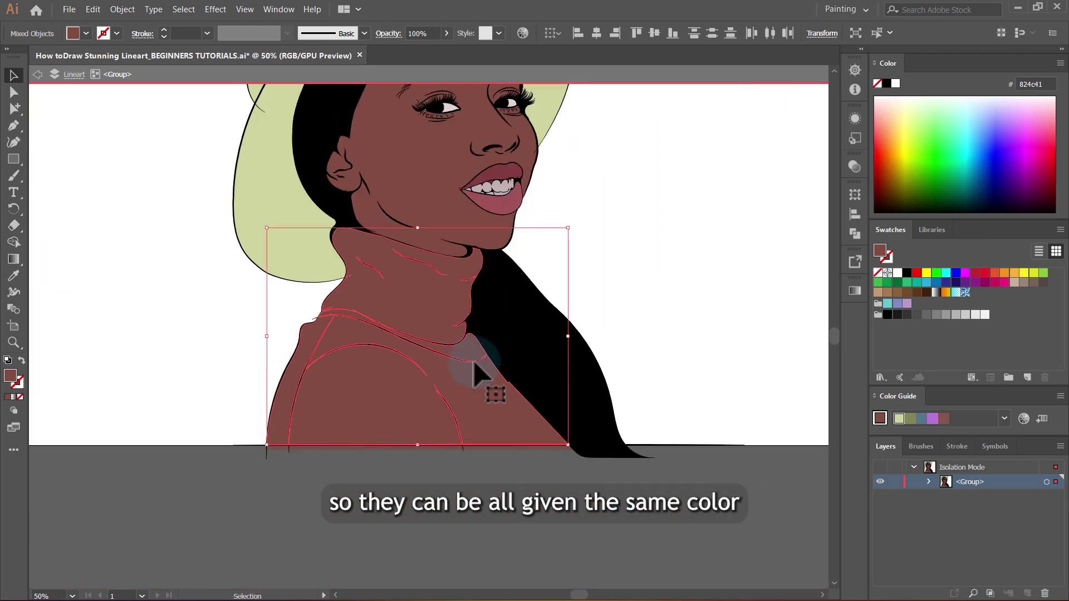
{"action": "scroll", "coordinate": [474, 367], "scroll_direction": "down", "scroll_amount": 2}
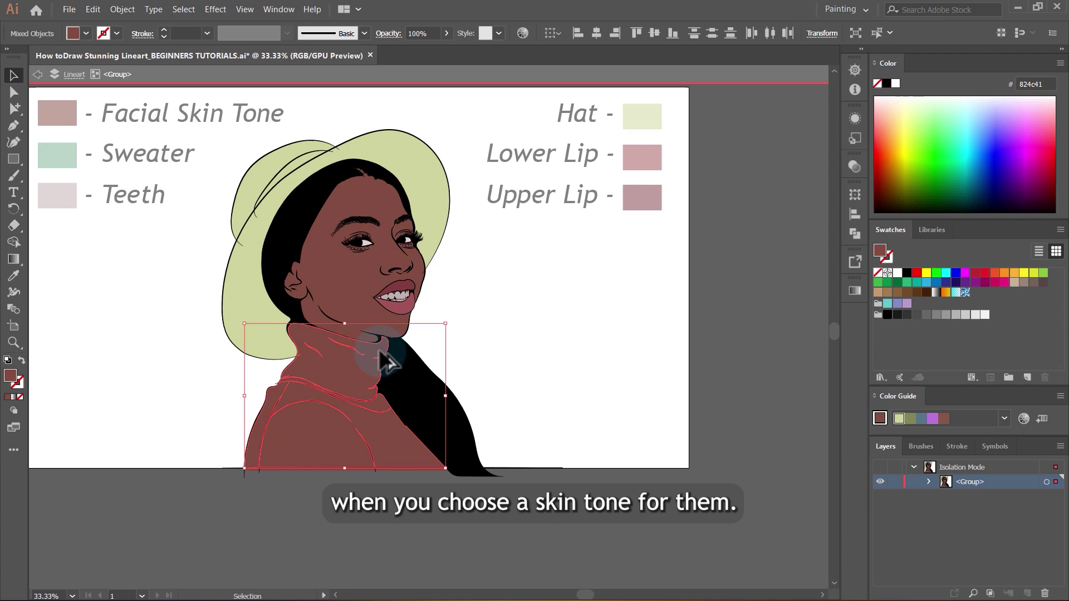
{"action": "scroll", "coordinate": [72, 293], "scroll_direction": "up", "scroll_amount": 1}
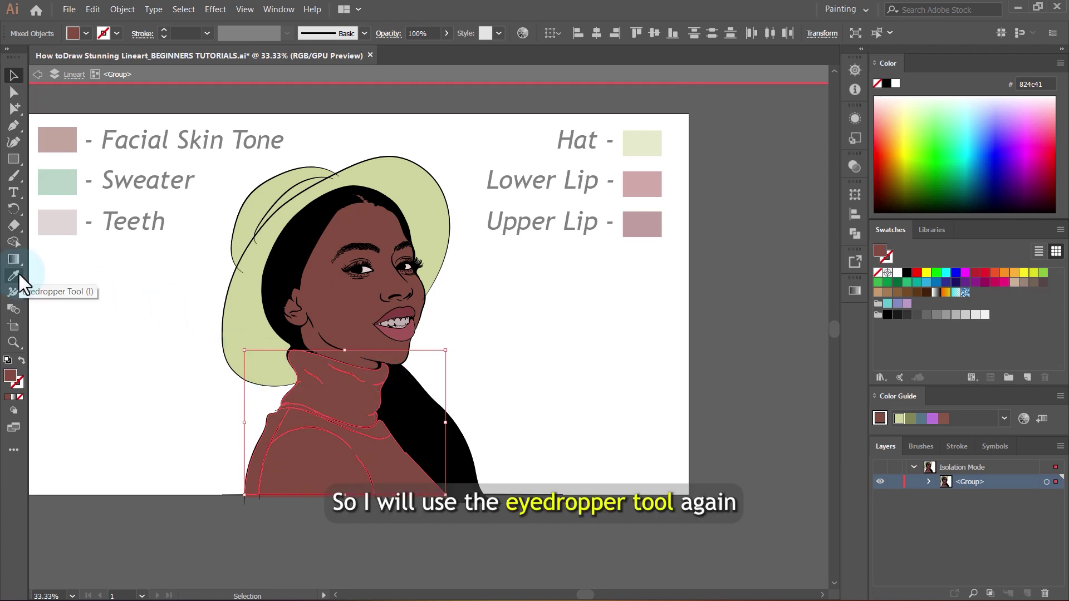
Sample the Sweater swatch onto the collar and sweater, confirming fill colour 73a891
{"action": "left_click", "coordinate": [19, 275]}
{"action": "left_click", "coordinate": [437, 217]}
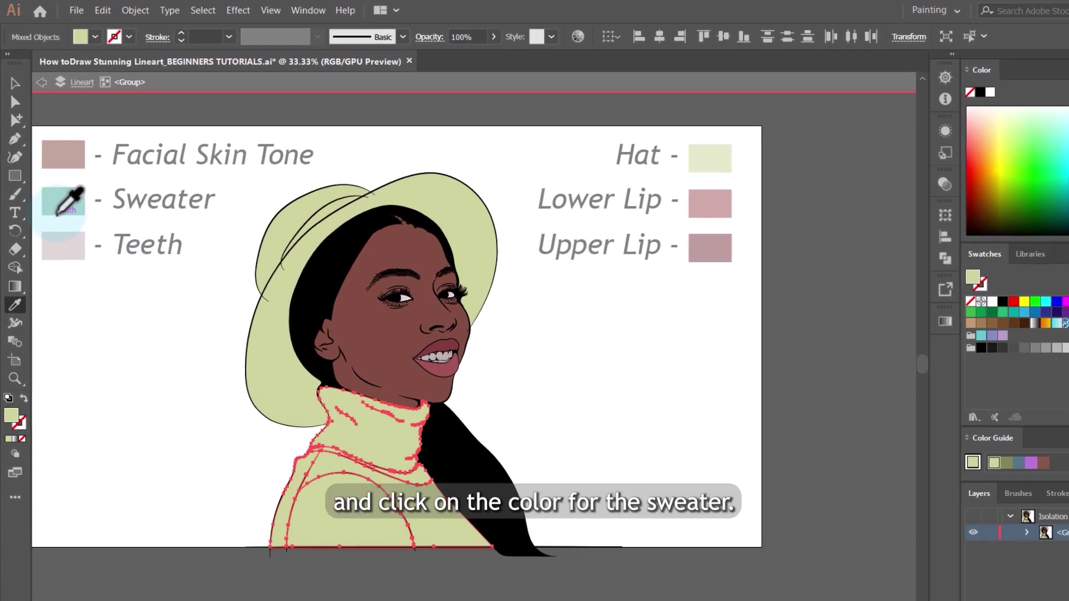
{"action": "left_click", "coordinate": [59, 188]}
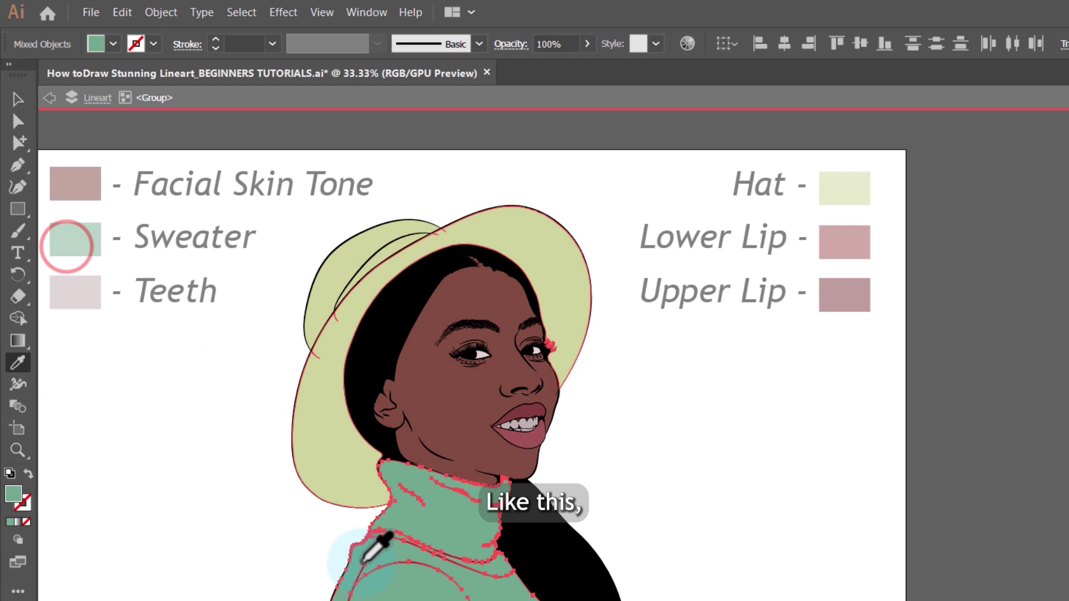
{"action": "key", "text": "ctrl+plus"}
{"action": "double_click", "coordinate": [14, 513]}
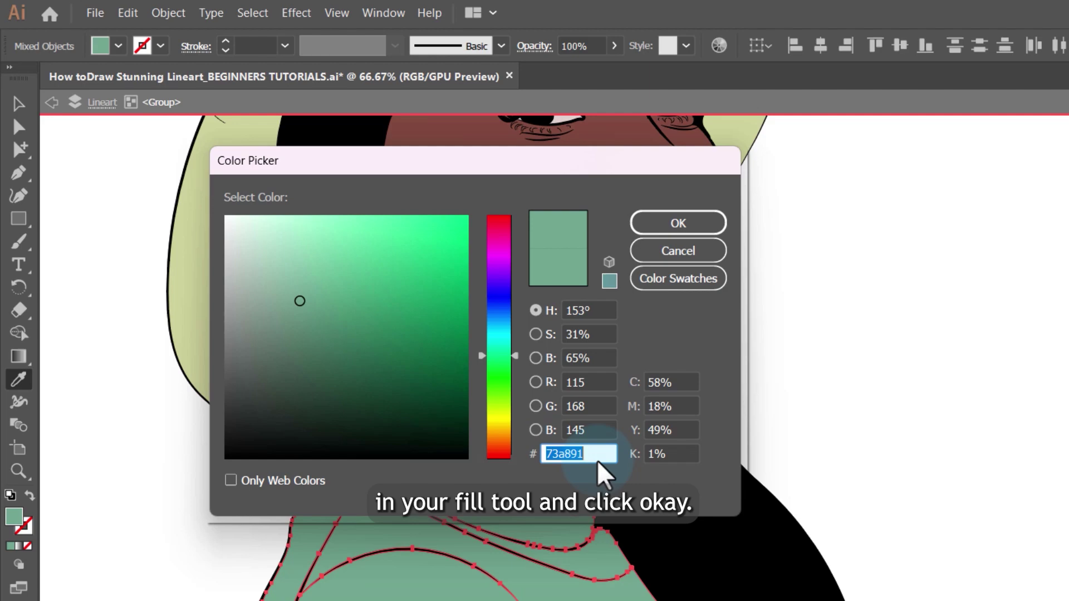
{"action": "left_click", "coordinate": [678, 222]}
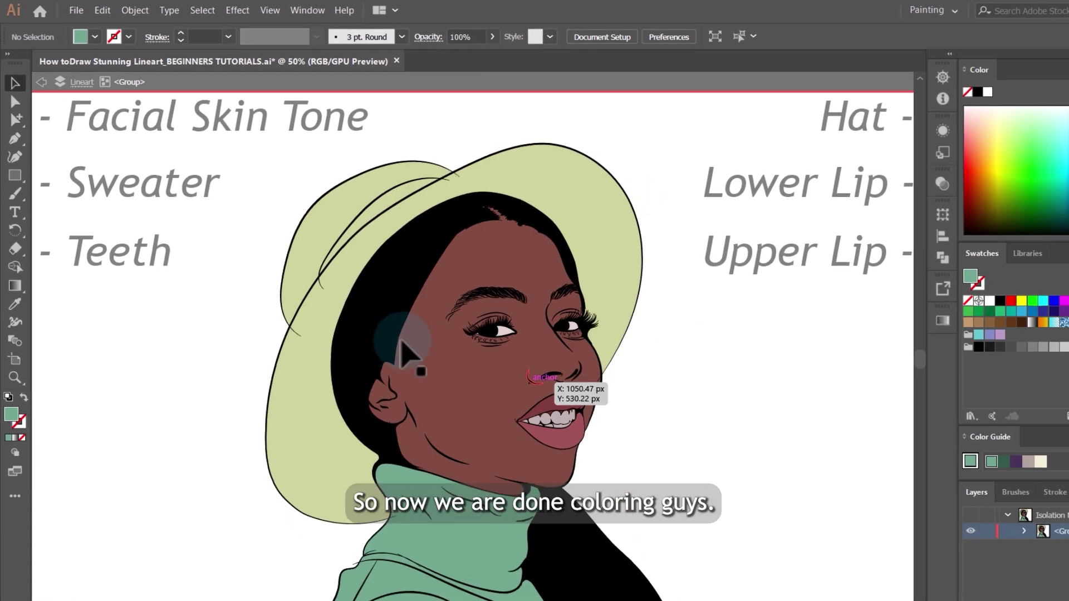
{"action": "key", "text": "ctrl+minus"}
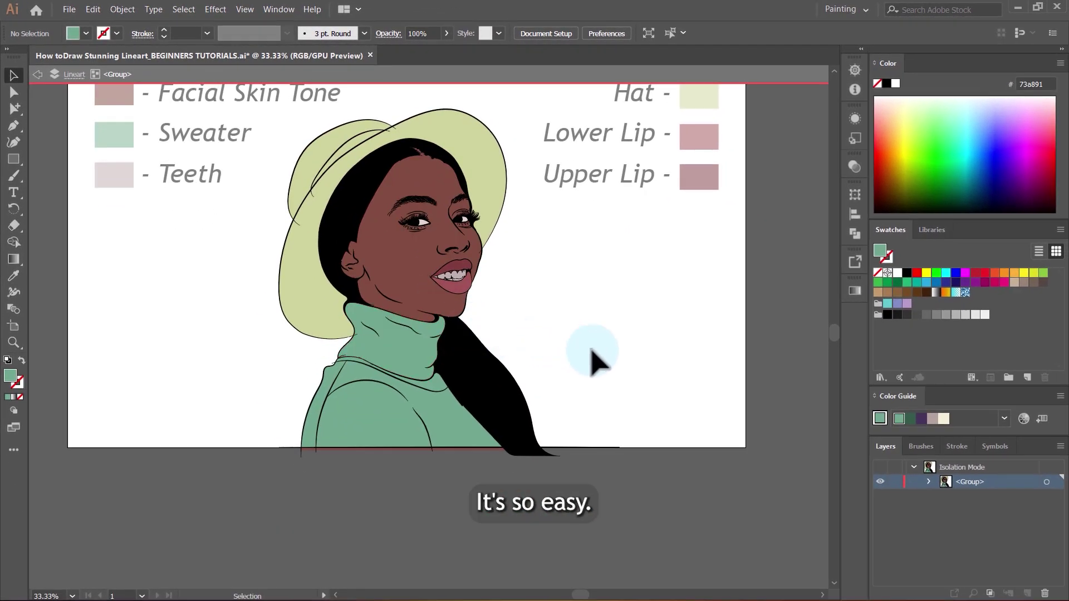
{"action": "scroll", "coordinate": [593, 362], "scroll_direction": "up", "scroll_amount": 2}
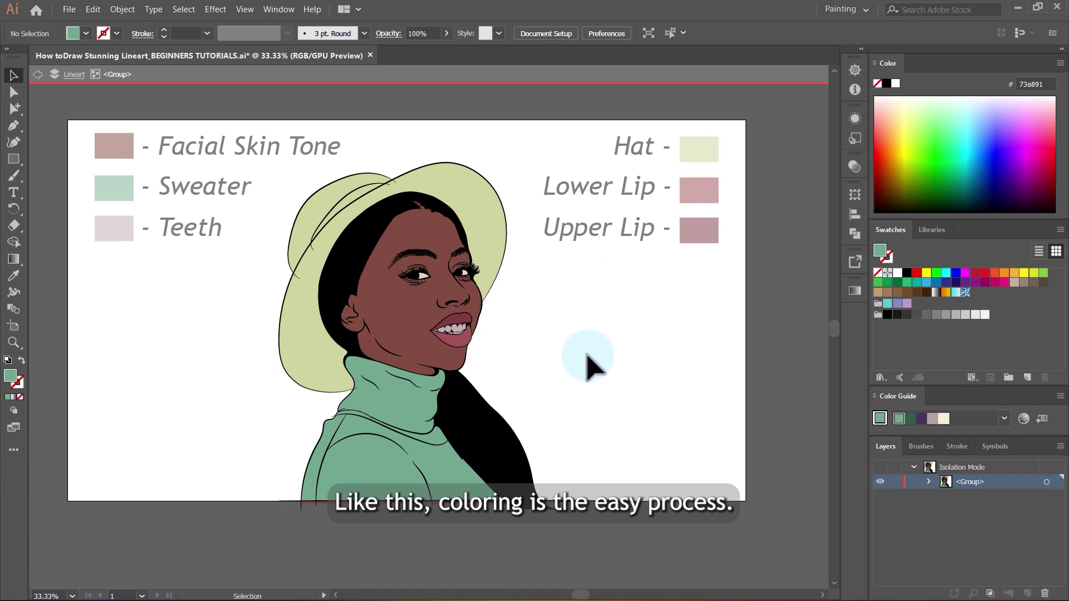
{"action": "scroll", "coordinate": [522, 325], "scroll_direction": "up", "scroll_amount": 1}
{"action": "scroll", "coordinate": [521, 325], "scroll_direction": "right", "scroll_amount": 1}
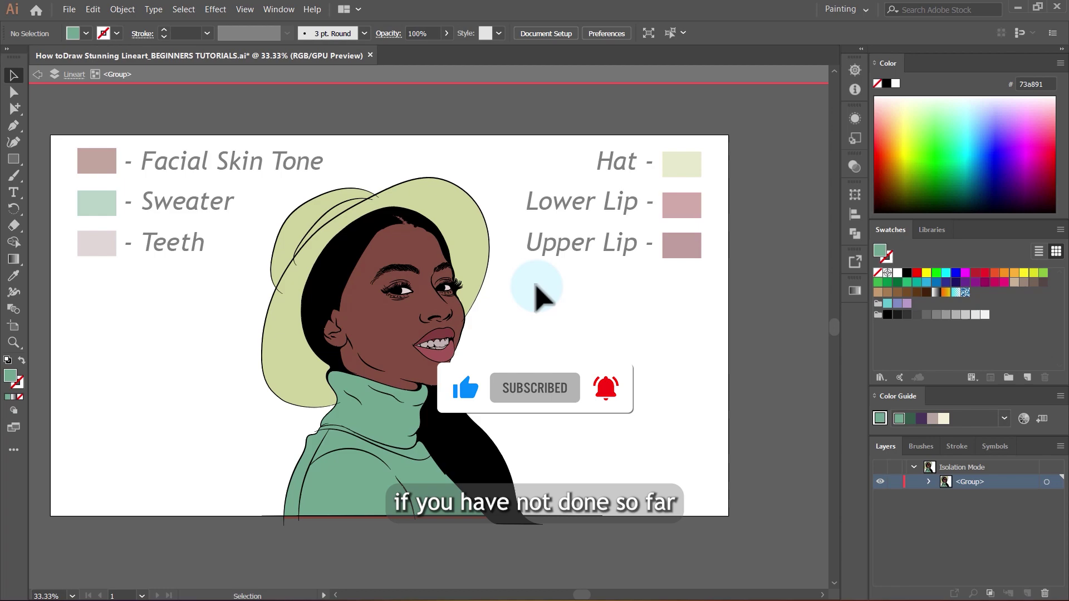
{"action": "scroll", "coordinate": [536, 286], "scroll_direction": "down", "scroll_amount": 1}
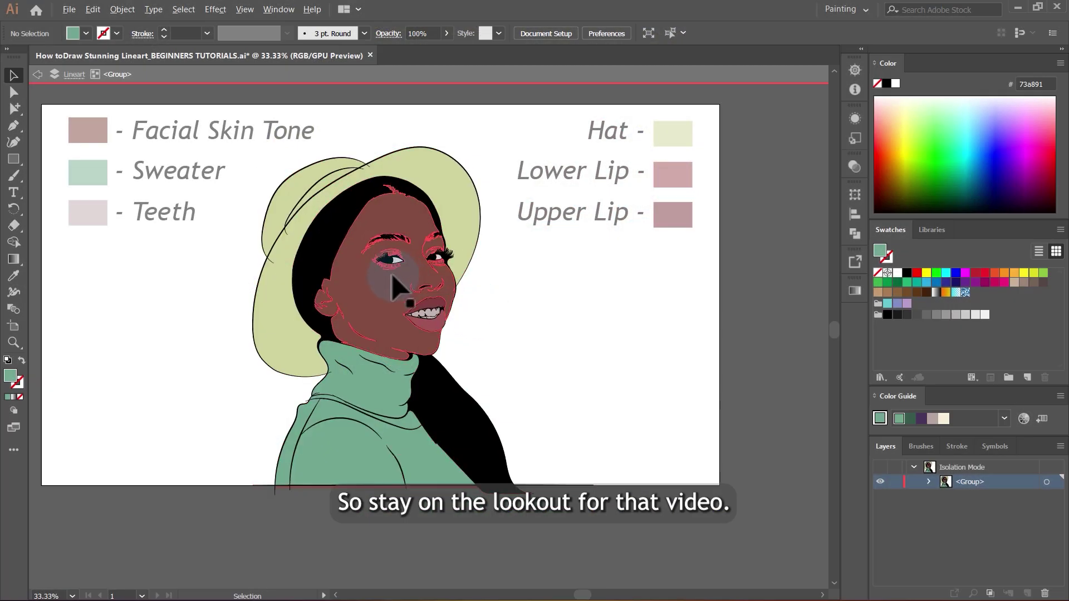
{"action": "scroll", "coordinate": [393, 275], "scroll_direction": "down", "scroll_amount": 2}
{"action": "scroll", "coordinate": [435, 290], "scroll_direction": "up", "scroll_amount": 3}
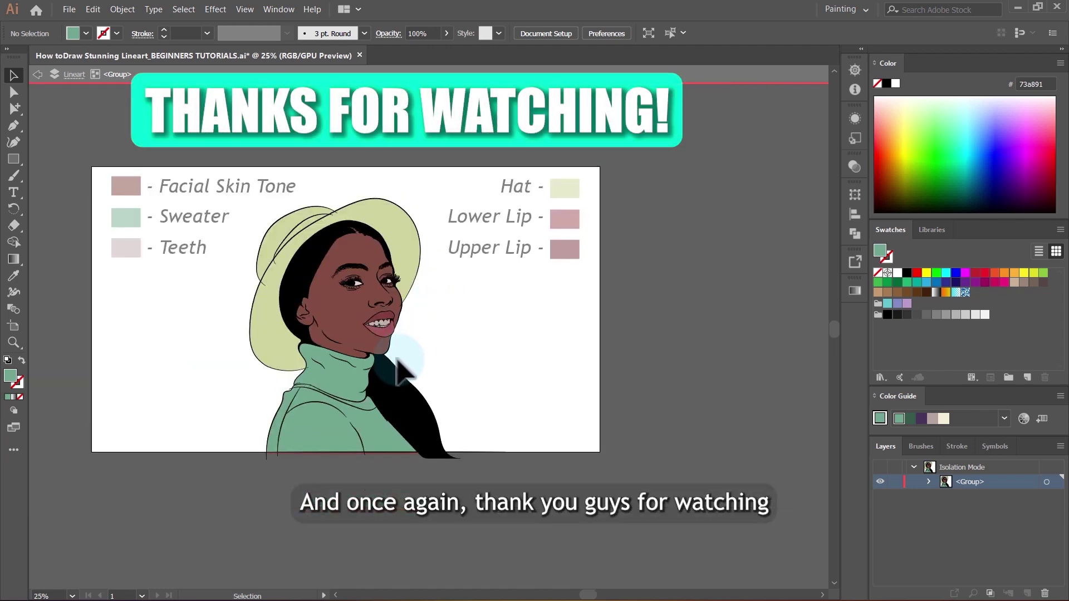
{"action": "scroll", "coordinate": [441, 291], "scroll_direction": "up", "scroll_amount": 3}
{"action": "scroll", "coordinate": [451, 298], "scroll_direction": "down", "scroll_amount": 2}
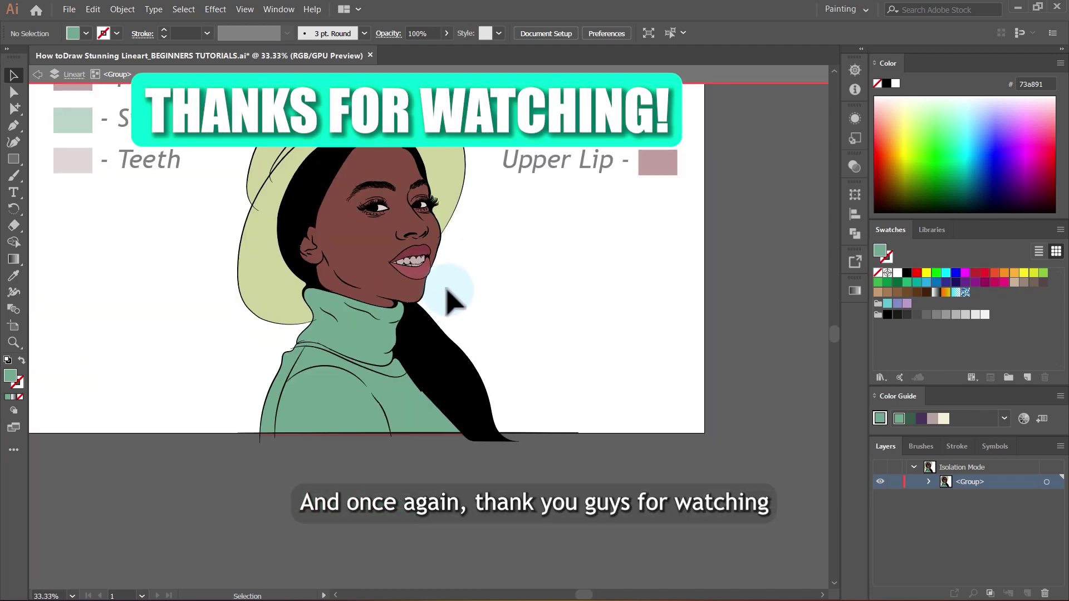